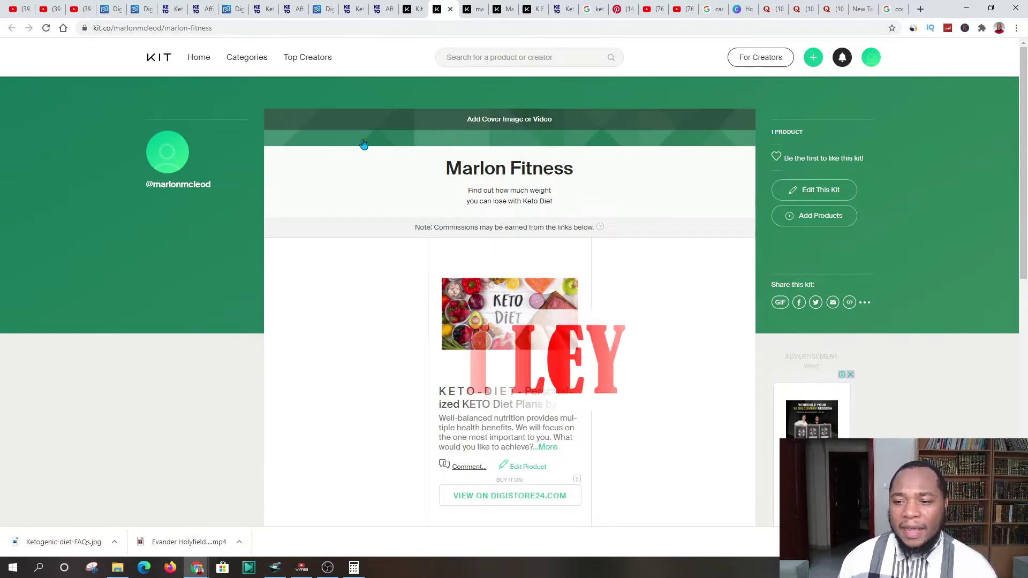
Open the Kit home feed and look through the recommended kits, such as Sublimation and Keto Cookbooks For a Low-Carb Lifestyle
left_click(190, 58)
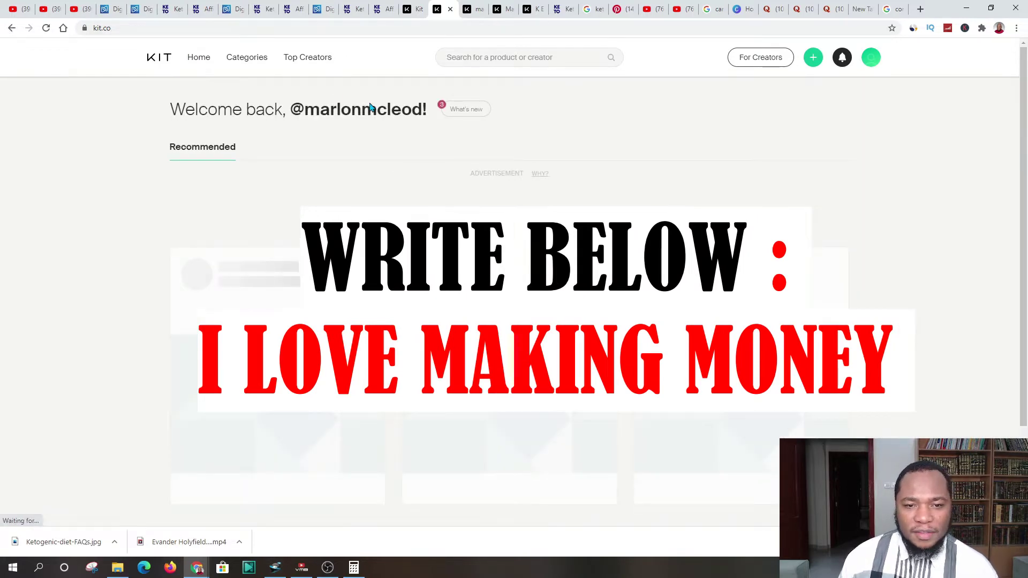
scroll(343, 139, "down", 2)
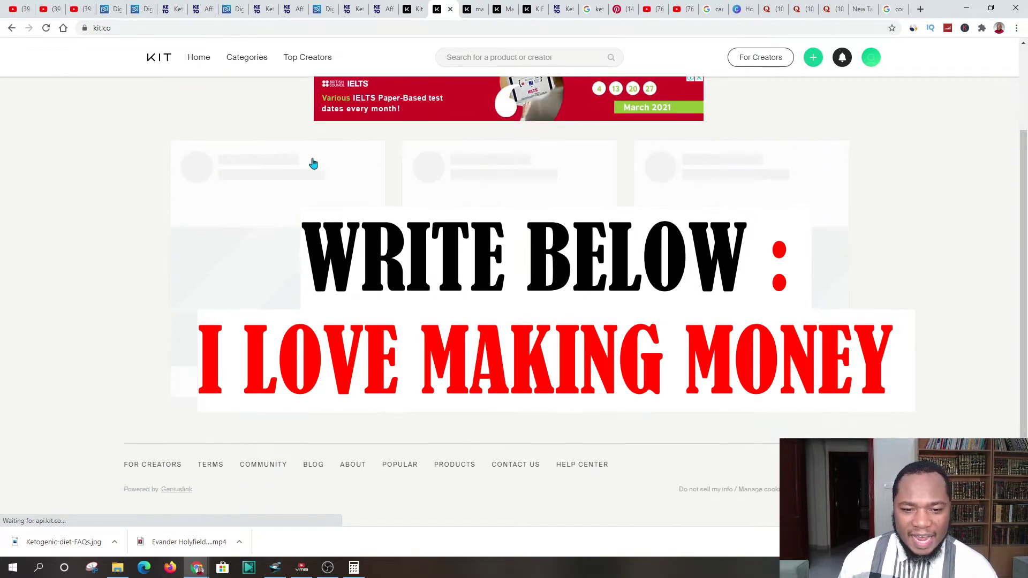
scroll(321, 171, "up", 3)
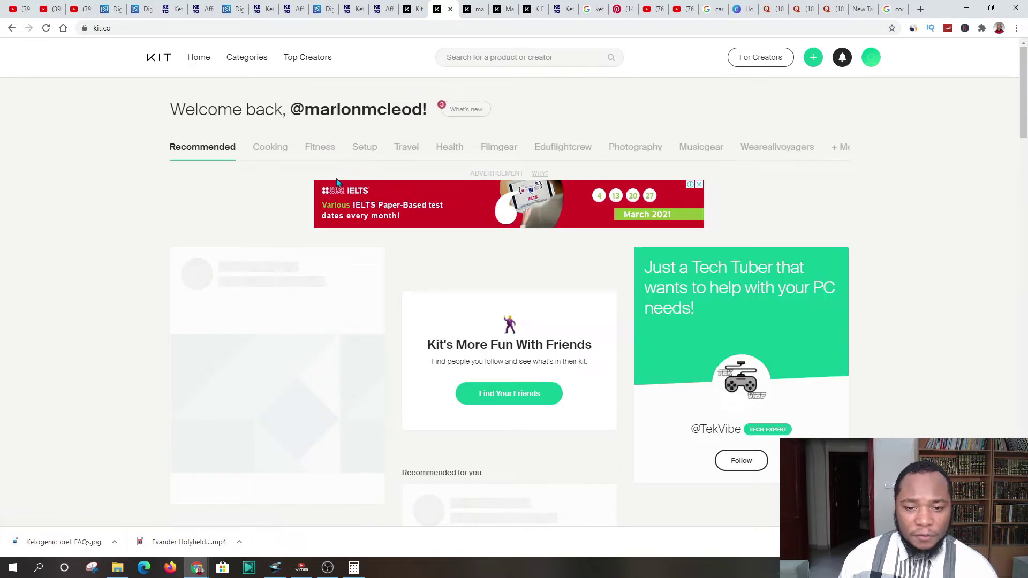
scroll(299, 258, "down", 1)
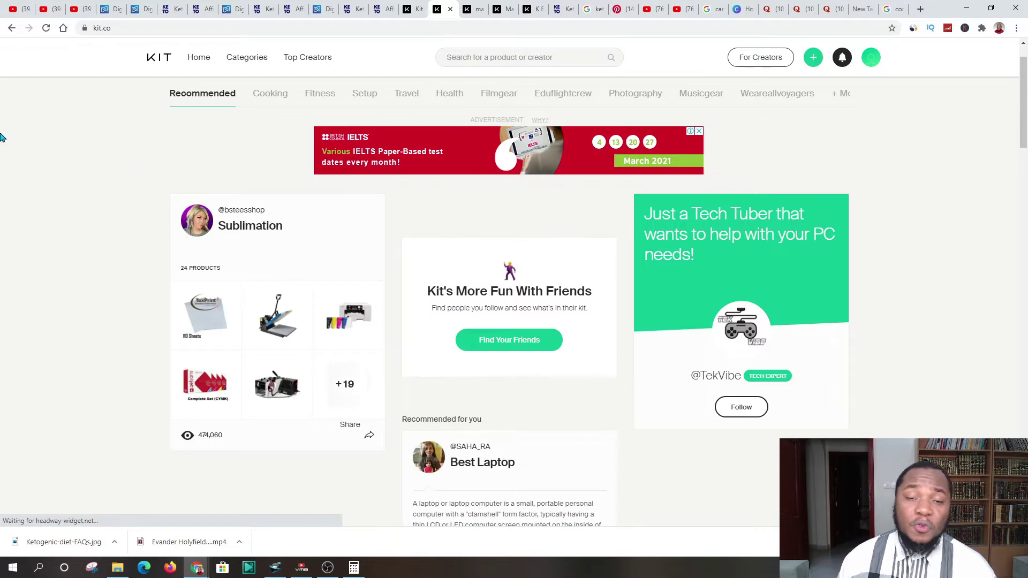
scroll(260, 246, "down", 2)
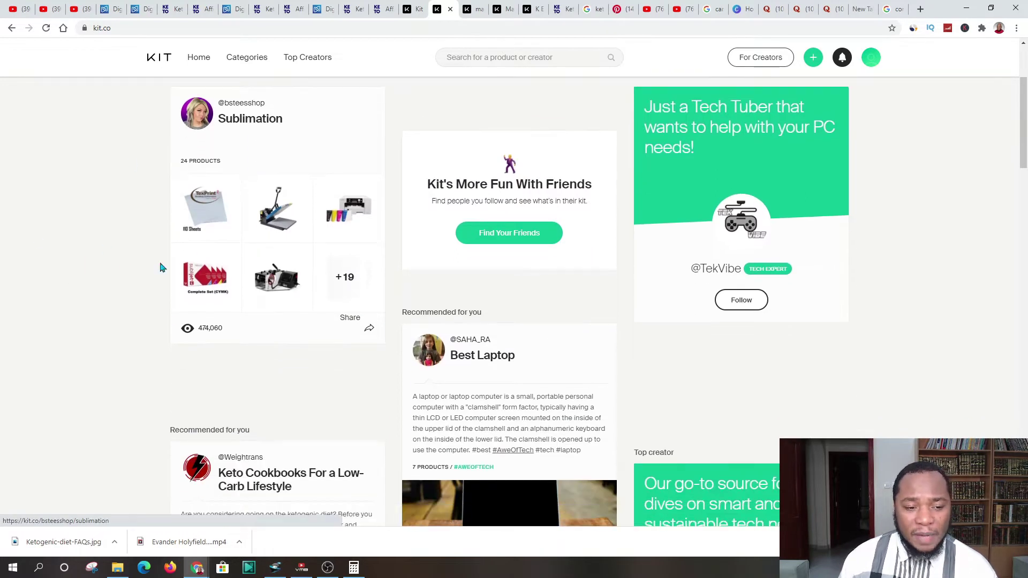
mouse_move(201, 336)
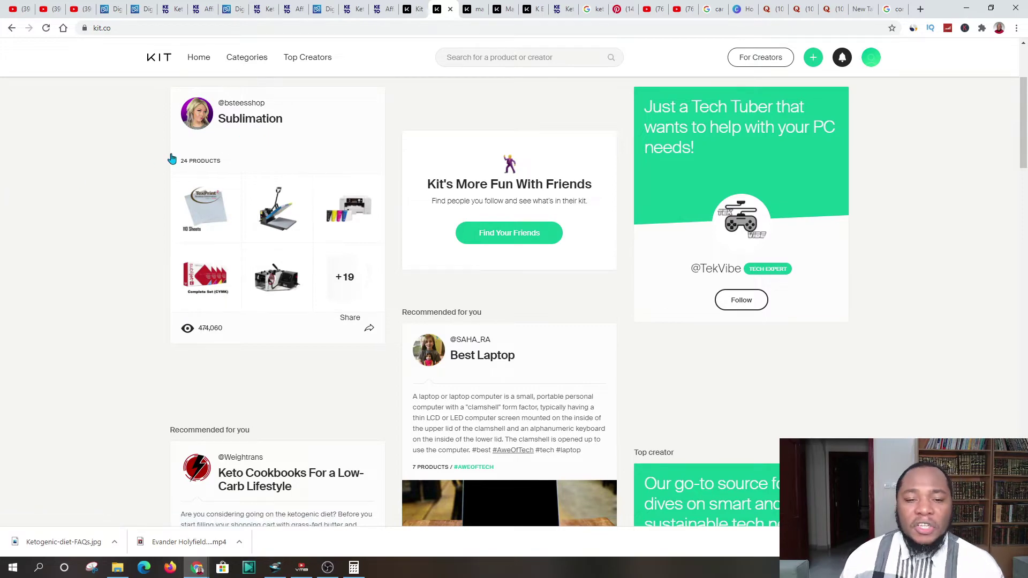
scroll(241, 211, "down", 1)
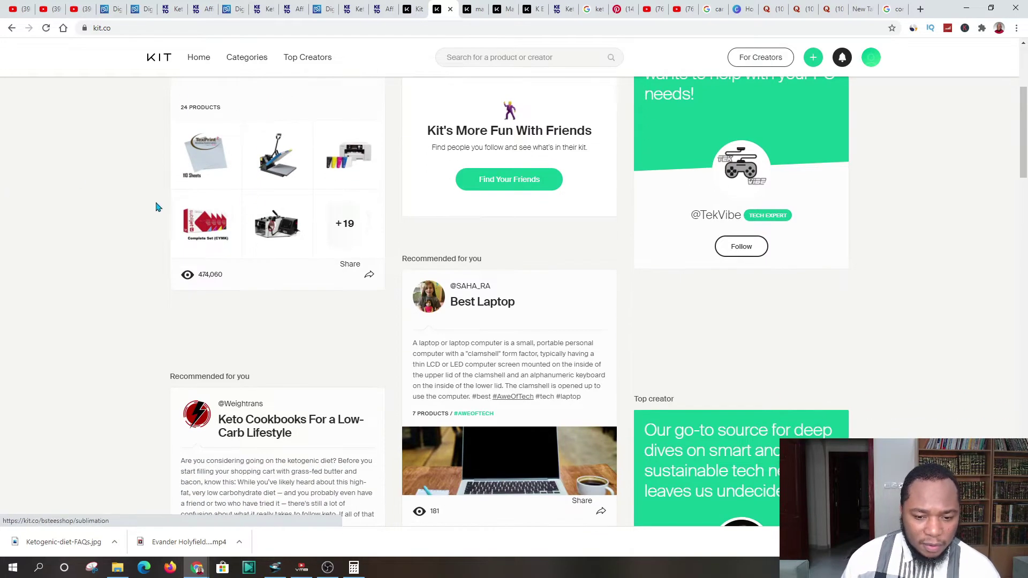
scroll(226, 196, "down", 4)
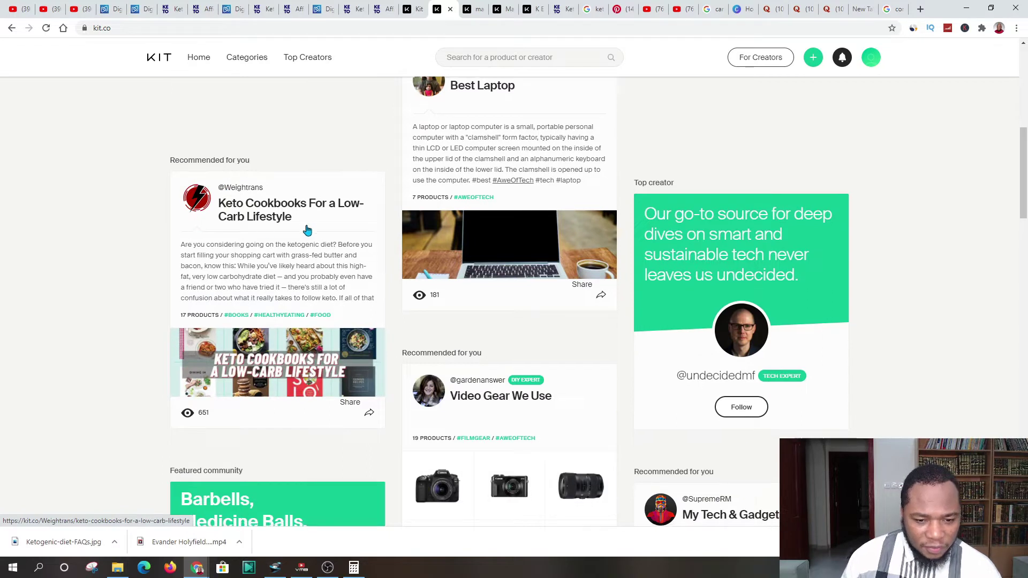
scroll(359, 278, "down", 2)
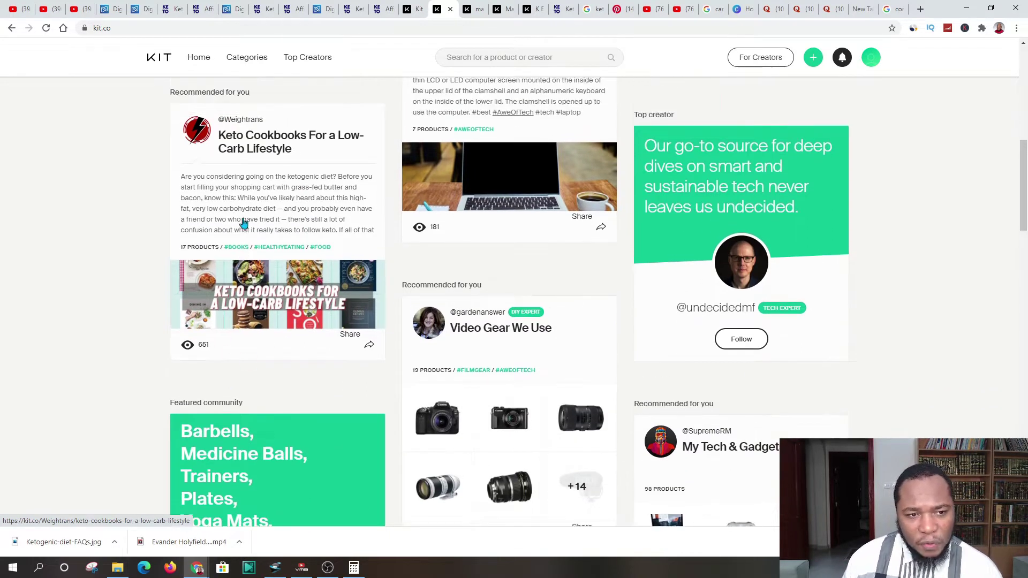
scroll(255, 263, "up", 2)
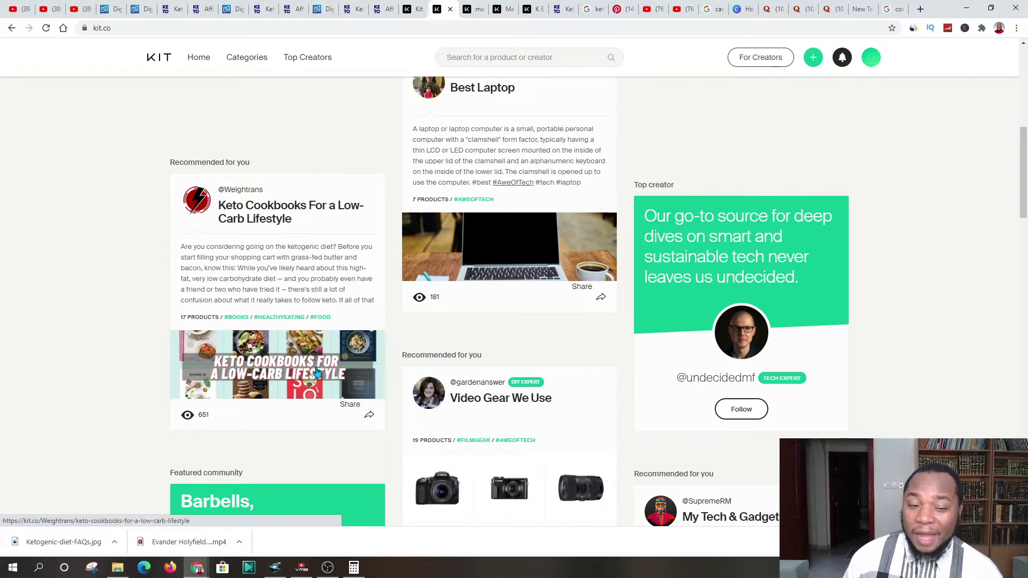
scroll(302, 310, "down", 1)
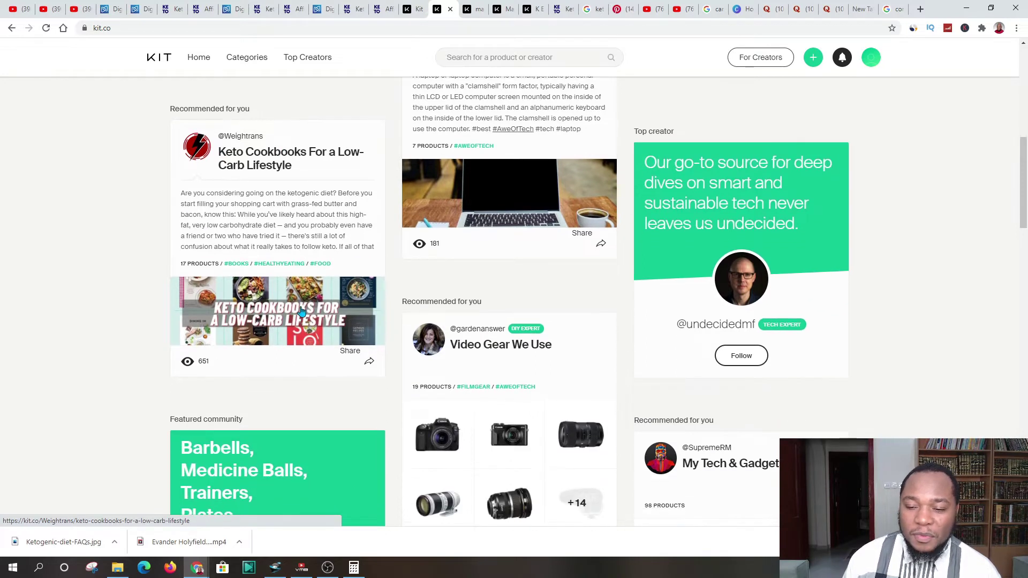
scroll(255, 323, "down", 1)
scroll(228, 307, "down", 2)
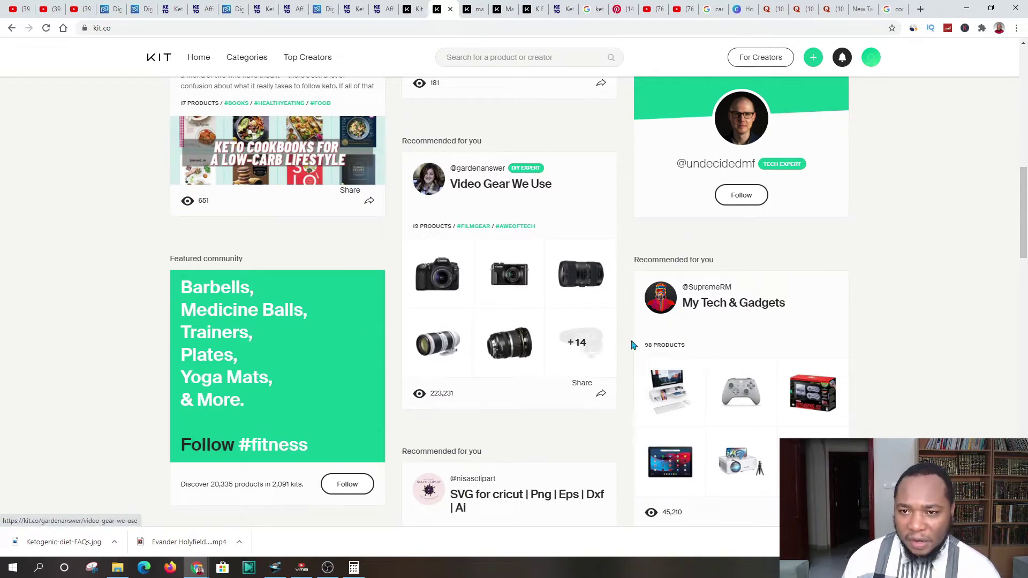
scroll(903, 164, "up", 1)
scroll(903, 164, "up", 10)
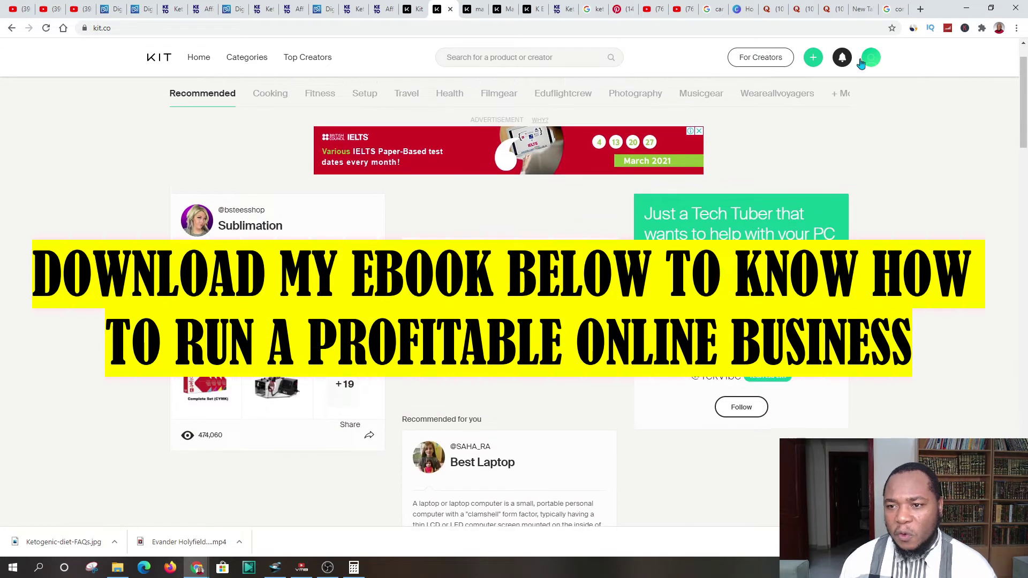
Start creating a new kit and name it "Keto Diet"
left_click(812, 58)
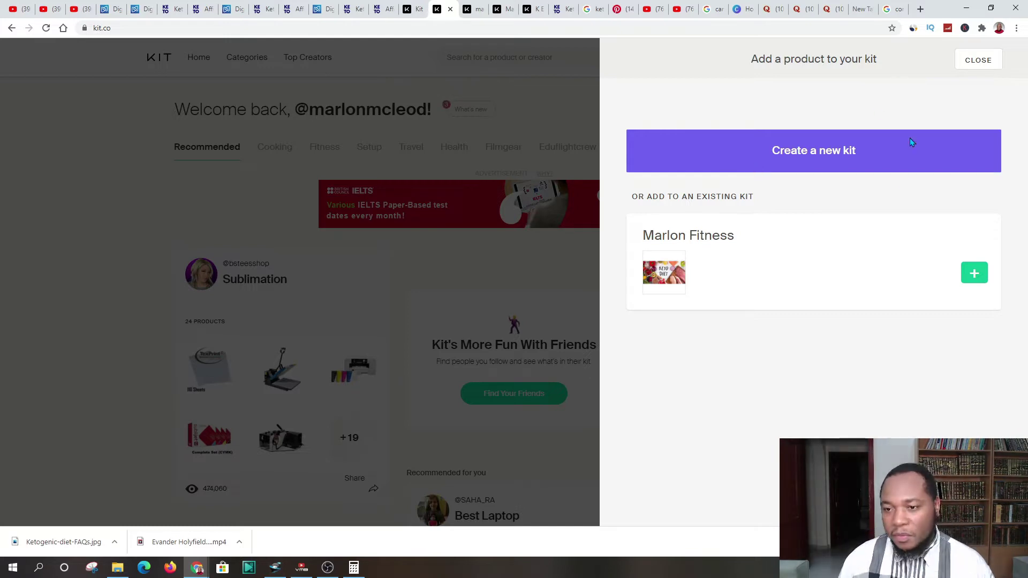
left_click(796, 153)
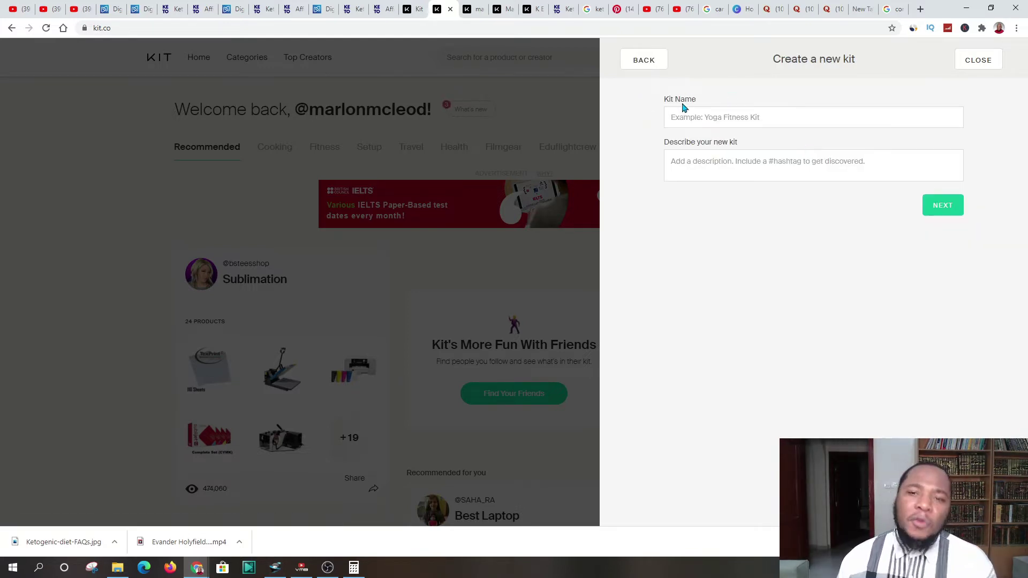
left_click(680, 115)
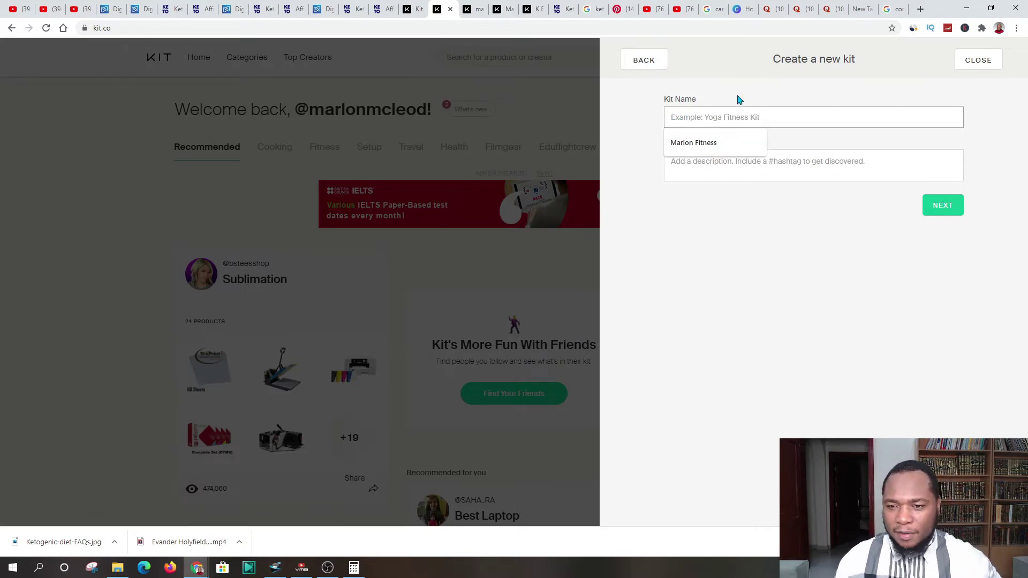
type("Kero")
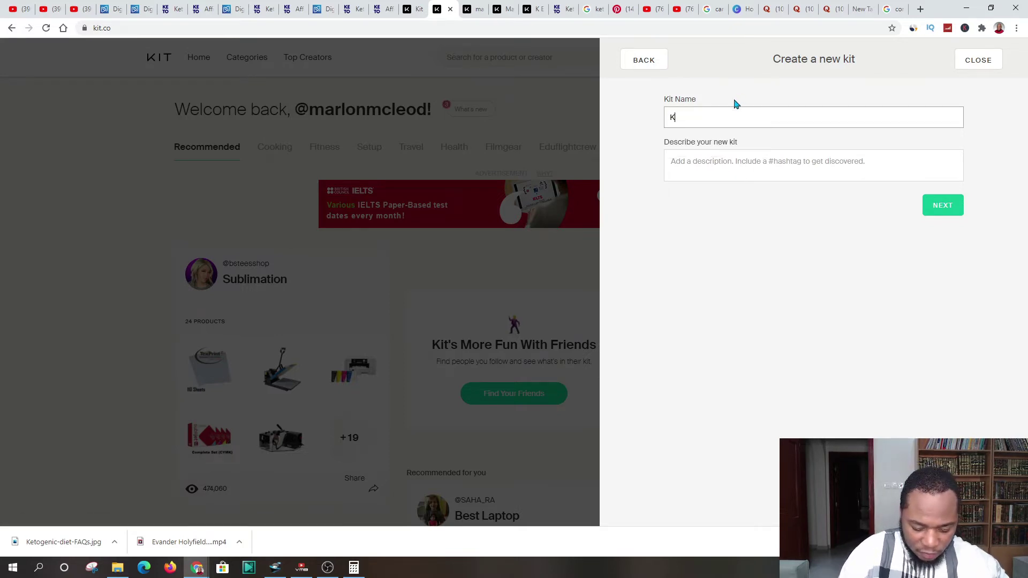
key("BackSpace")
key("BackSpace")
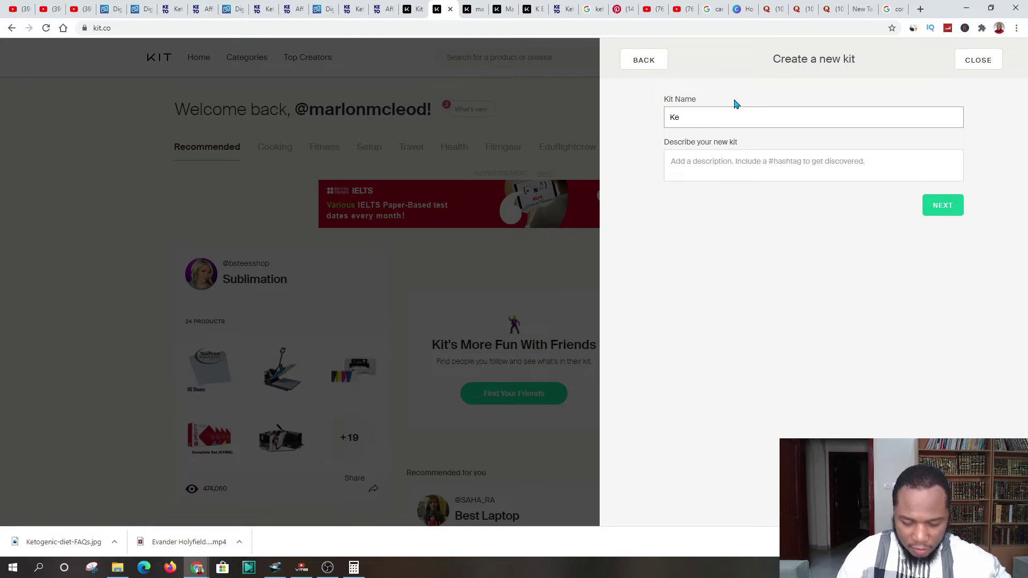
type("to Diet")
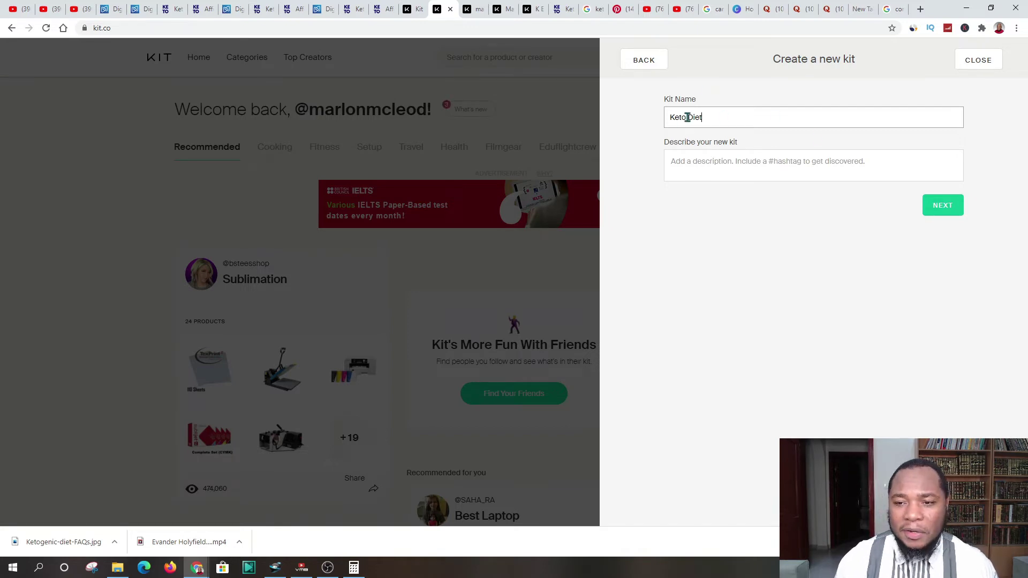
Enter "This is an amazing way of losing" as the new kit's description
left_click(689, 165)
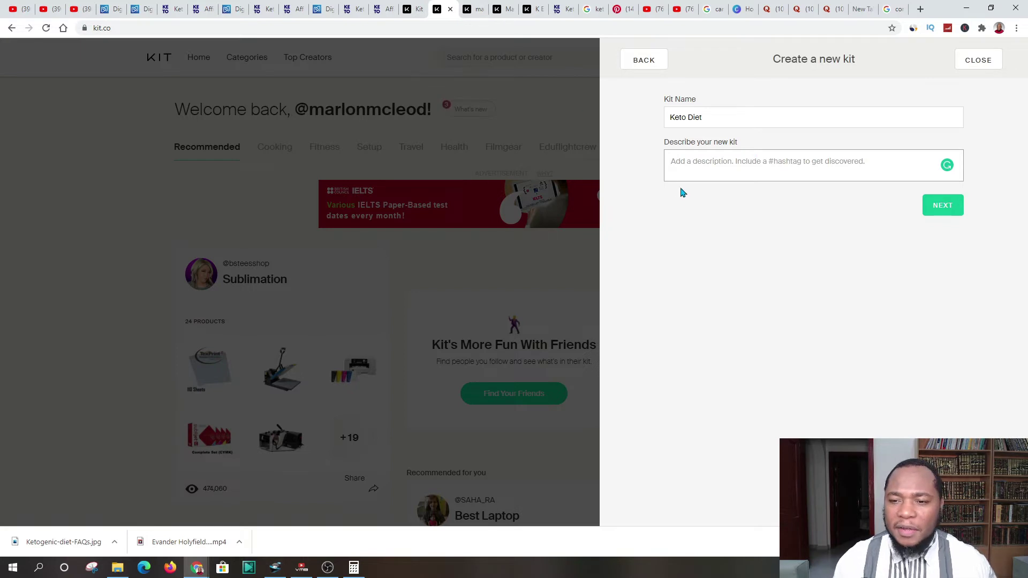
type("This")
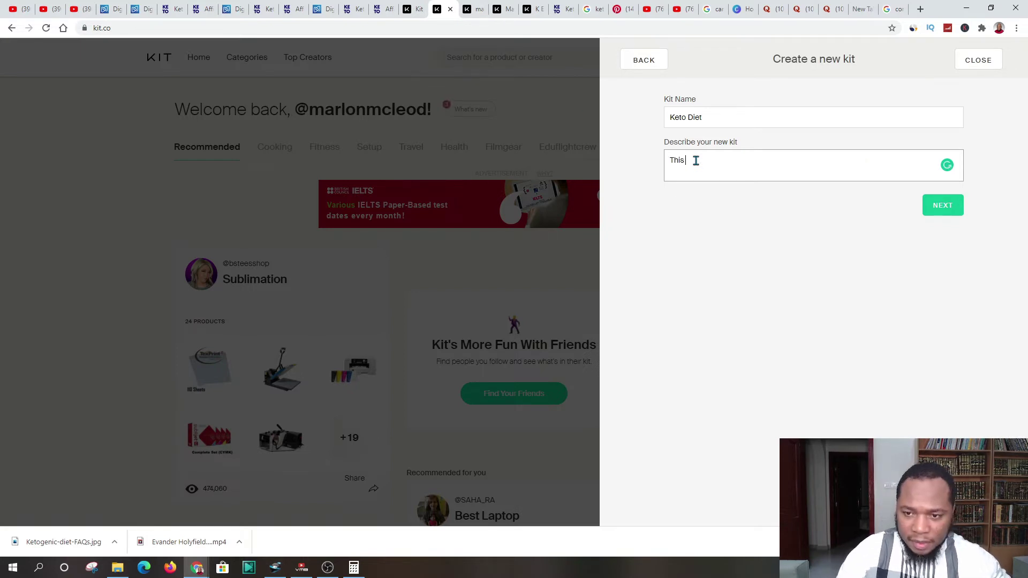
type(" is an amazing way of")
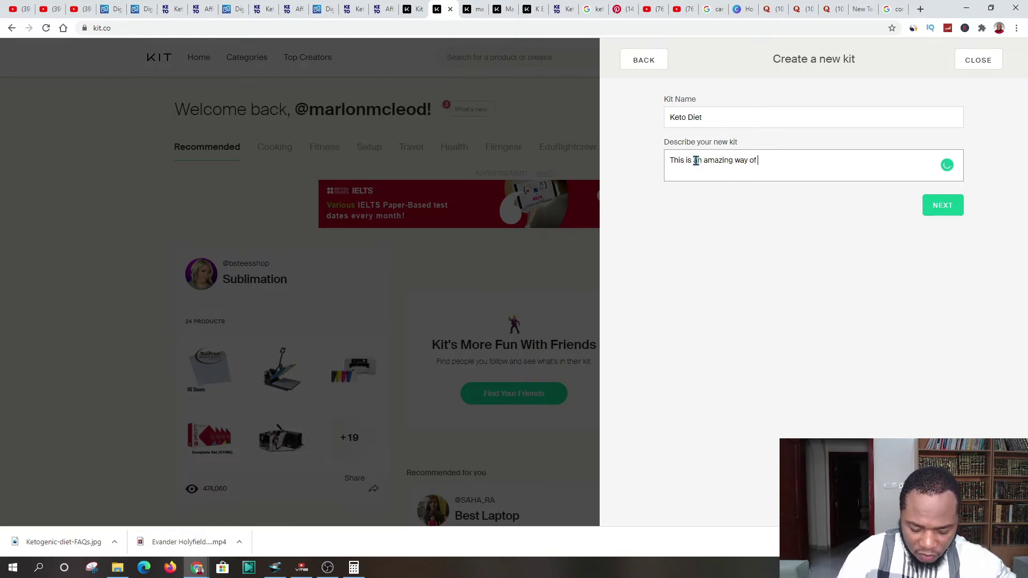
type("l")
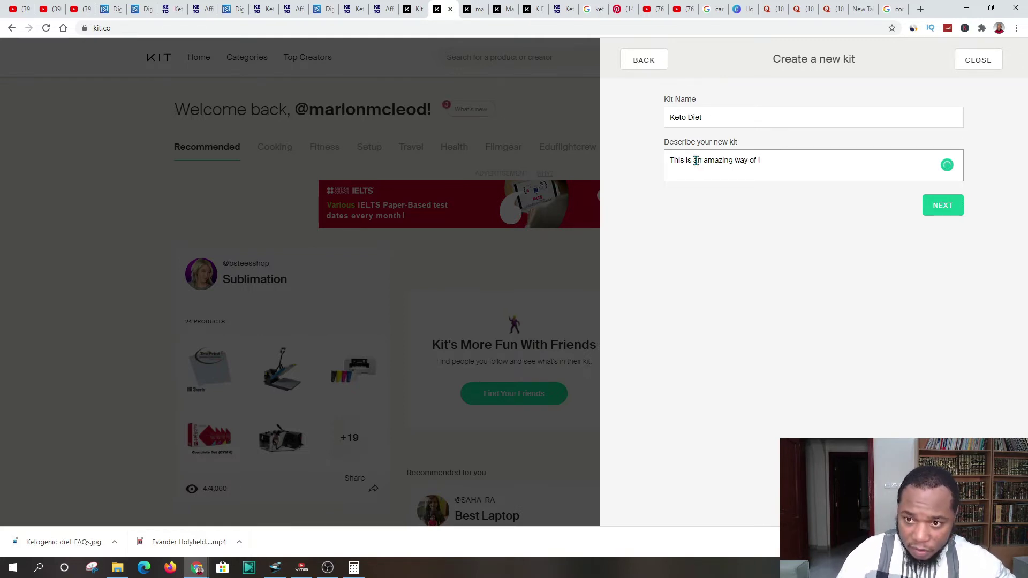
type("osing")
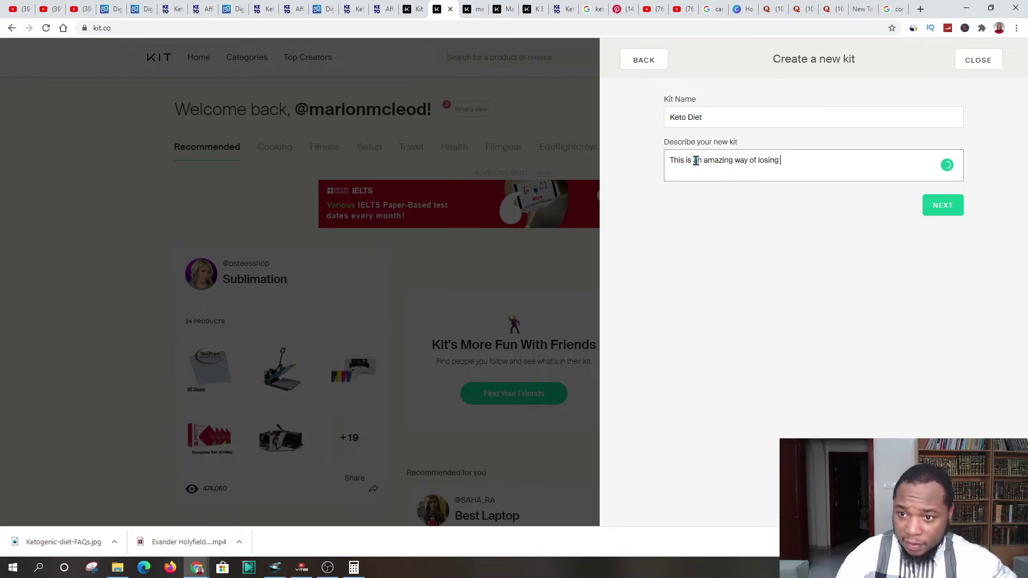
Check the KetoFit landing page for reference and submit the Keto Diet kit's name and description to continue to adding products
left_click(290, 9)
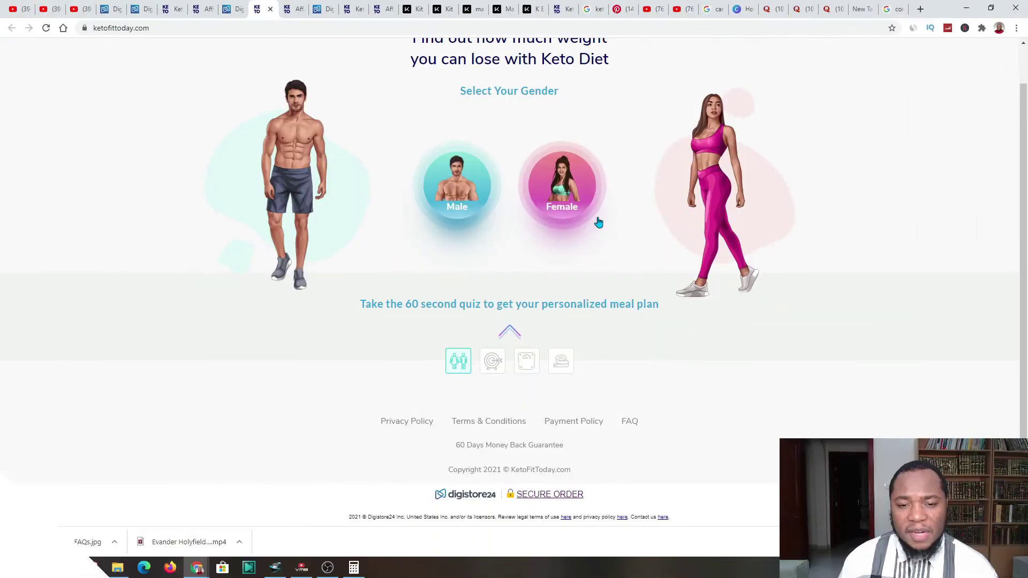
scroll(546, 107, "up", 1)
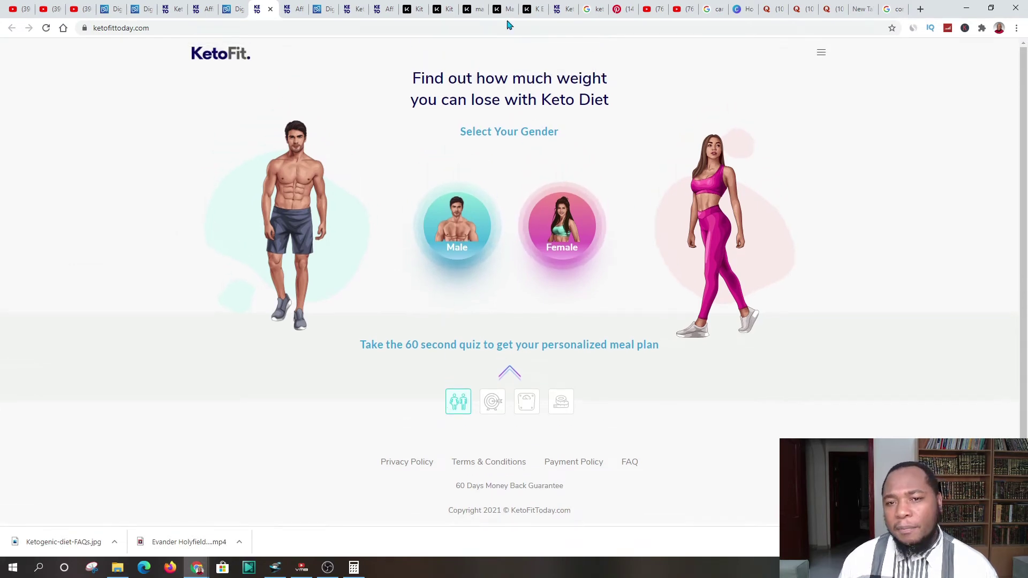
left_click(478, 16)
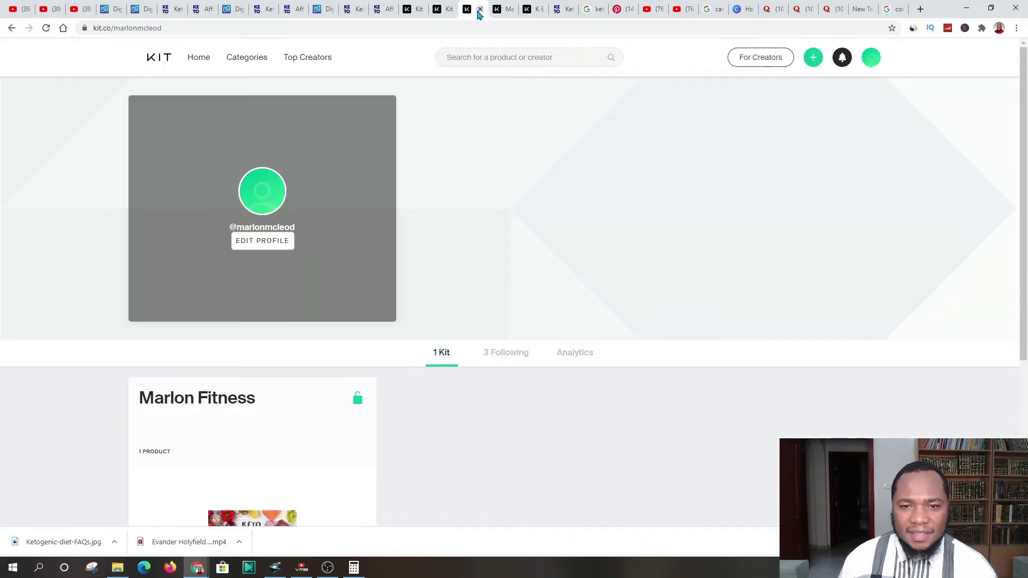
left_click(440, 15)
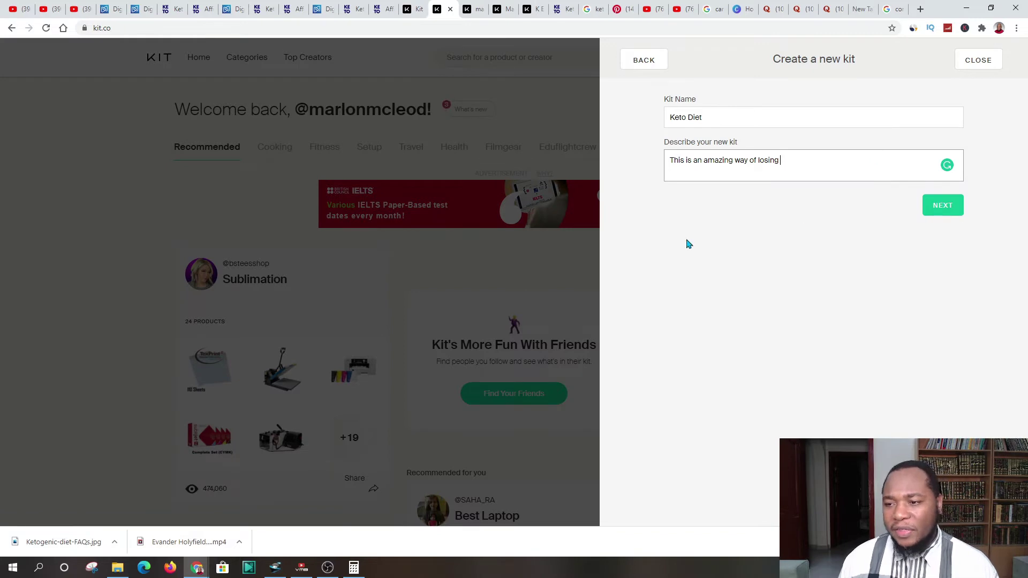
left_click(950, 213)
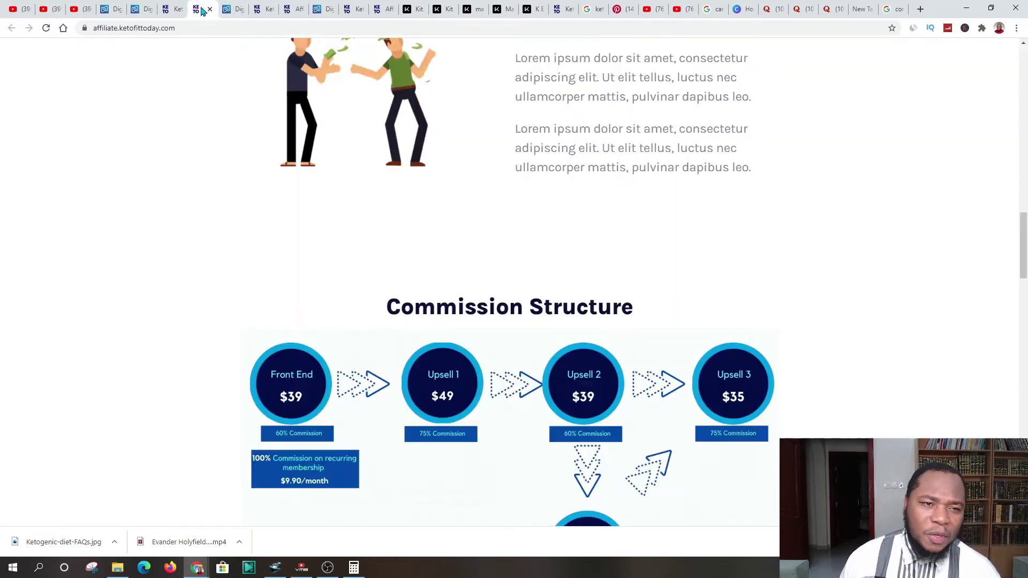
Find the KETO-DIET Personalized KETO Diet Plans offer in the Digistore24 marketplace and copy its promolink
left_click(214, 7)
left_click(174, 8)
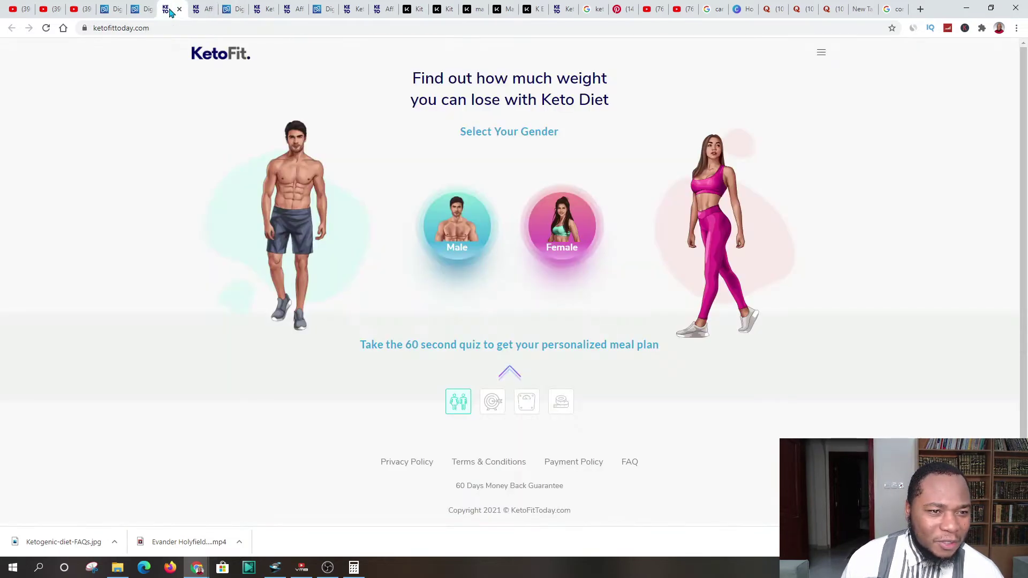
left_click(144, 10)
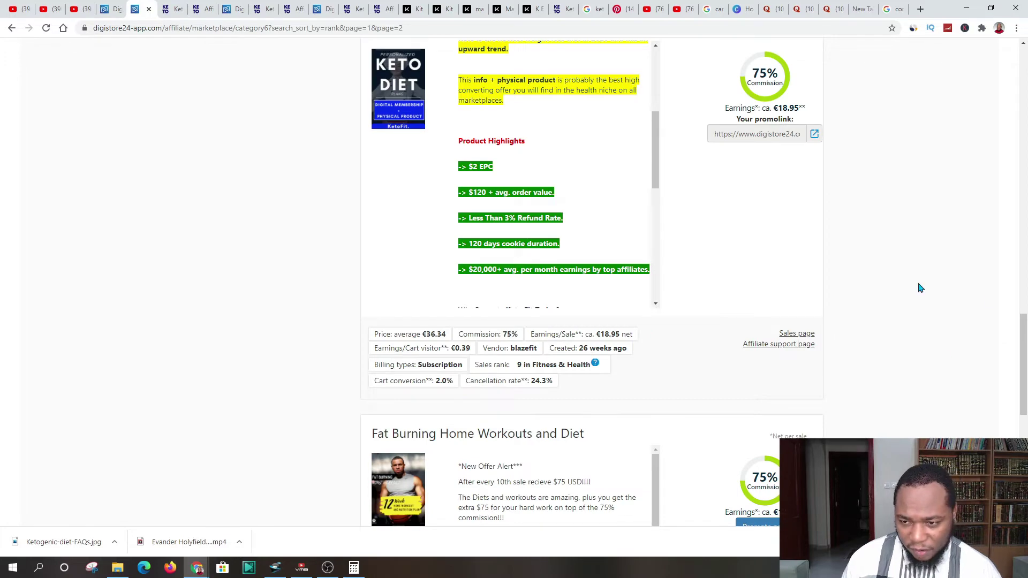
scroll(889, 241, "up", 4)
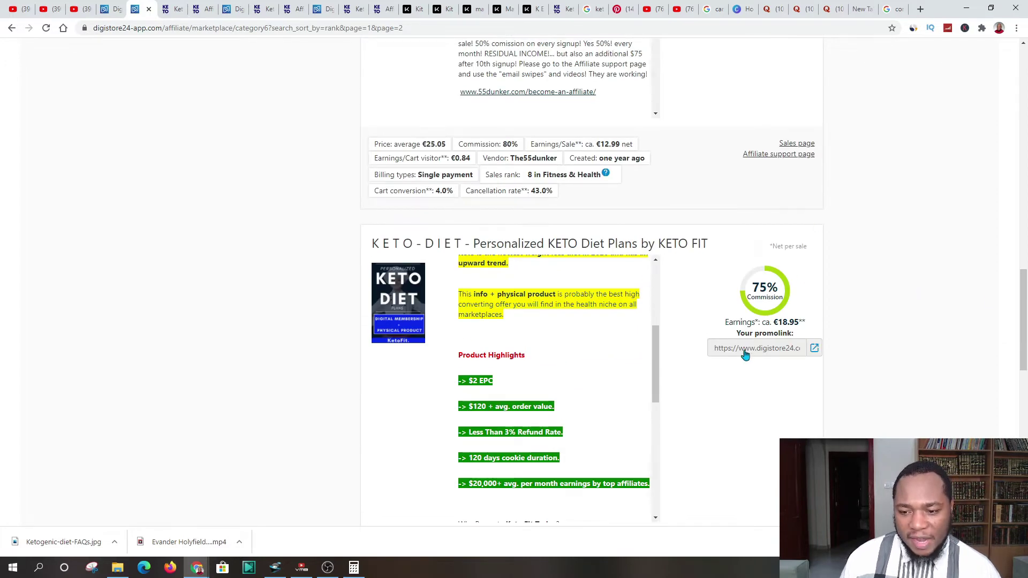
left_click(746, 354)
right_click(746, 353)
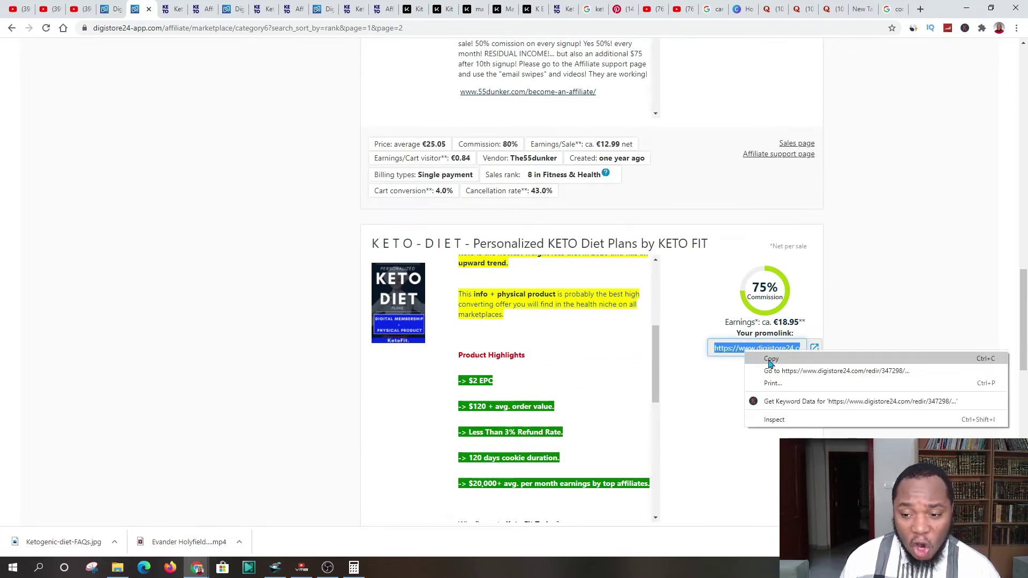
left_click(771, 360)
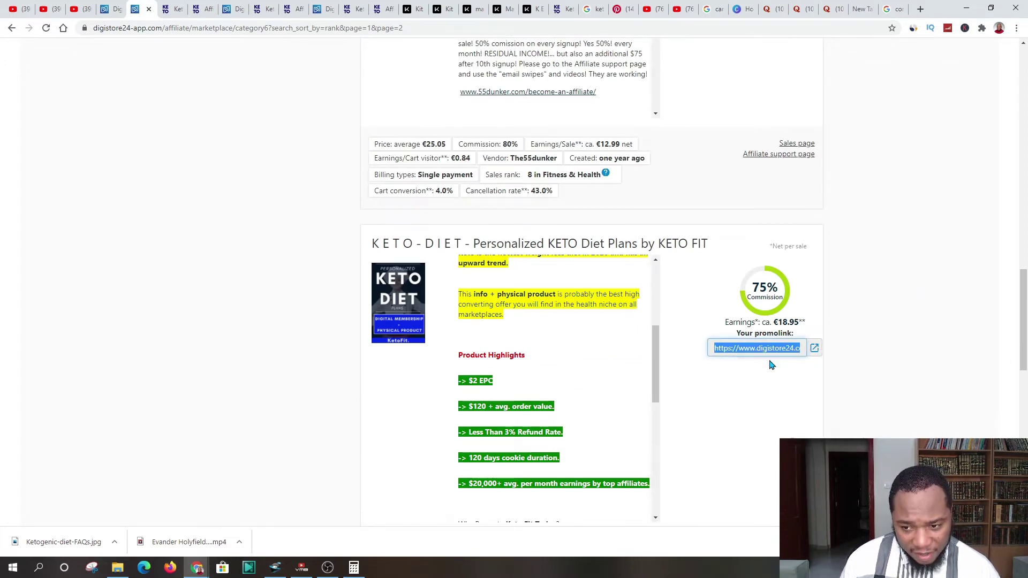
Paste the copied Digistore24 promolink into the Keto Diet kit as the link of the product to add
left_click(443, 11)
left_click(690, 346)
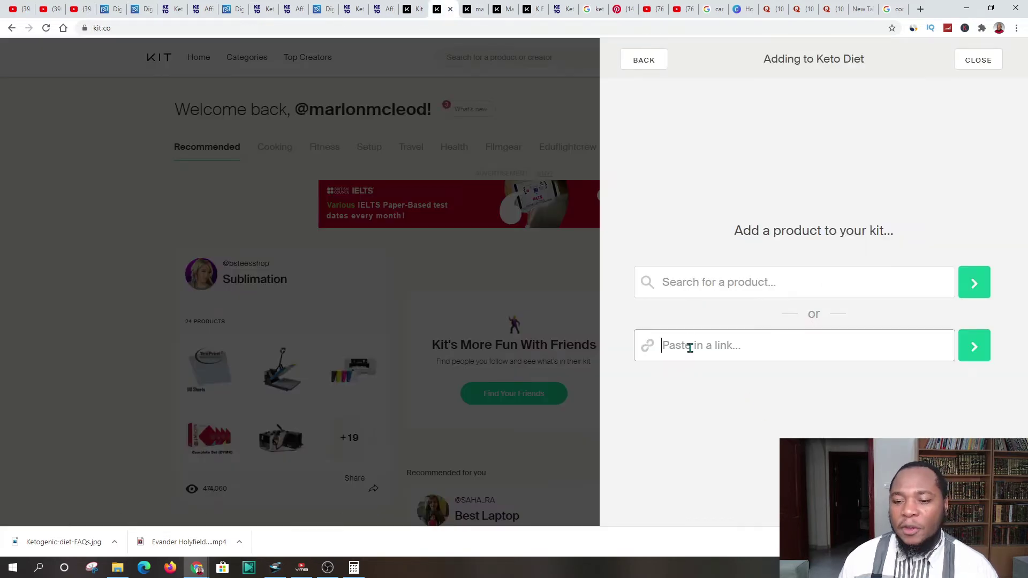
right_click(691, 349)
left_click(717, 432)
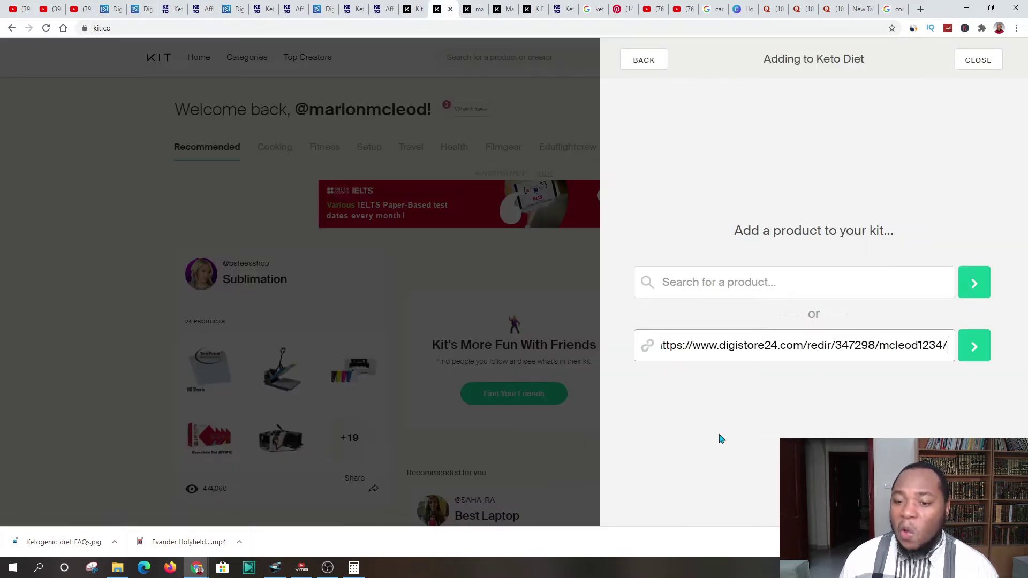
left_click(965, 289)
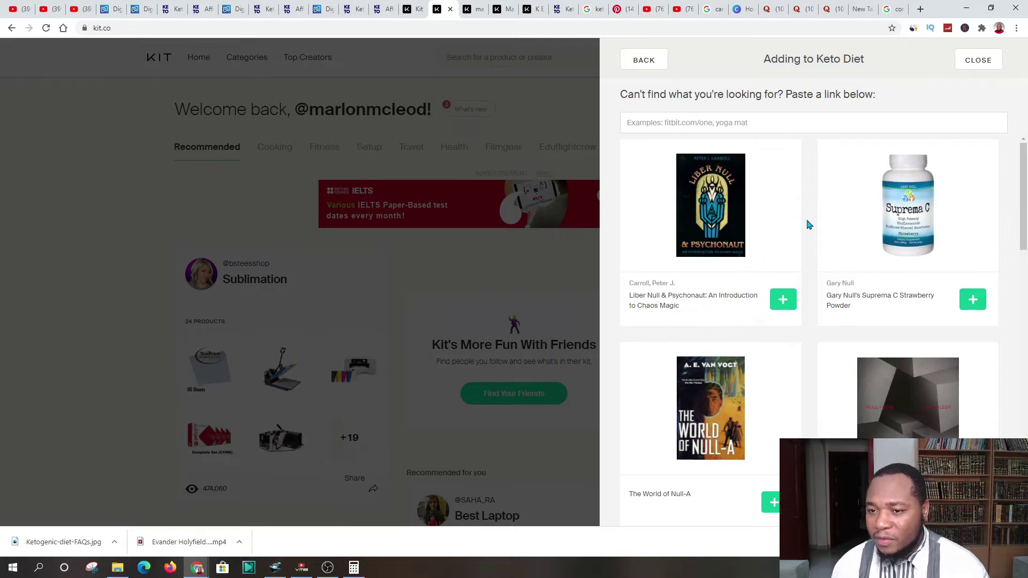
scroll(749, 342, "down", 4)
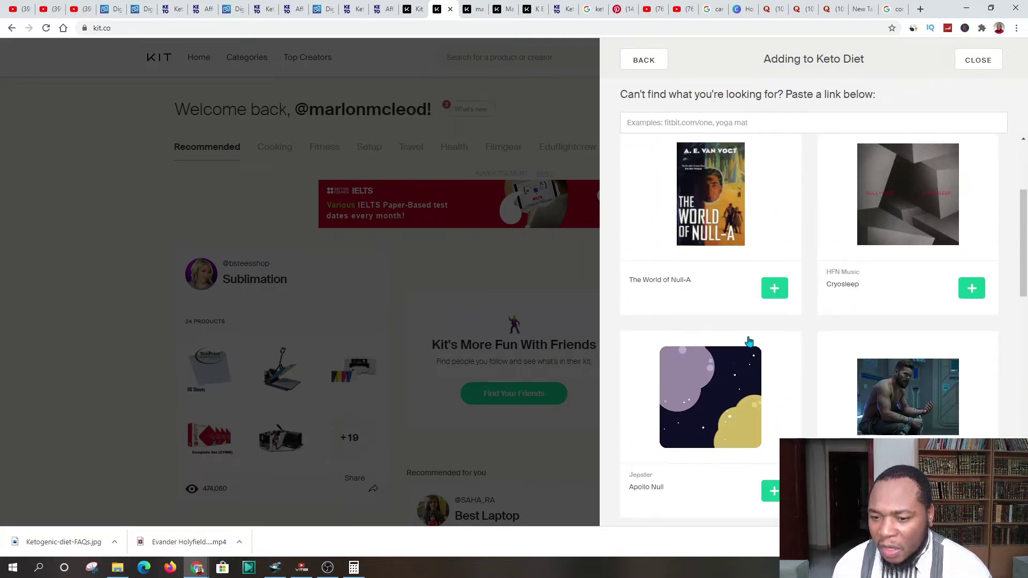
scroll(750, 341, "down", 9)
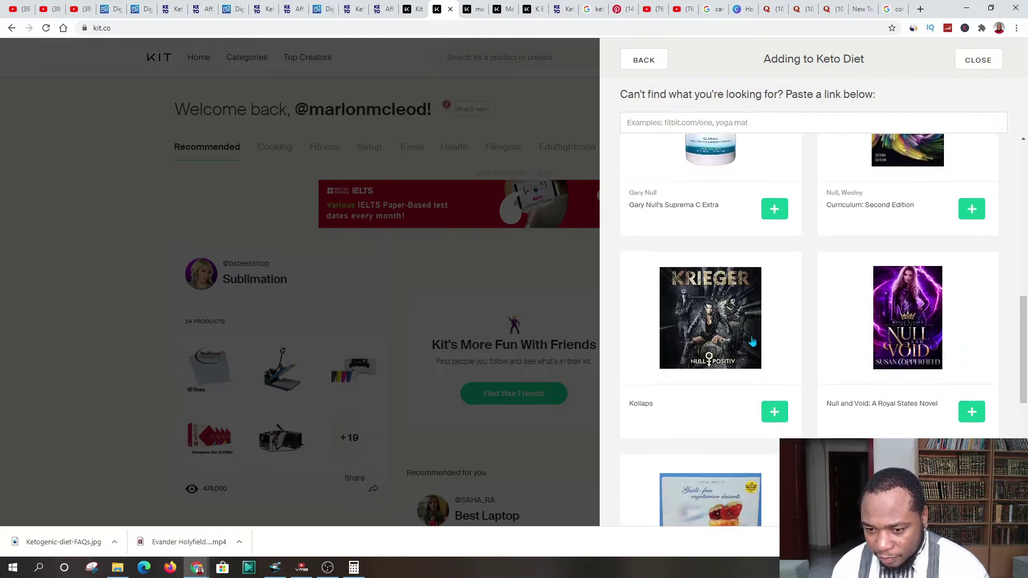
scroll(749, 343, "down", 6)
scroll(761, 345, "up", 12)
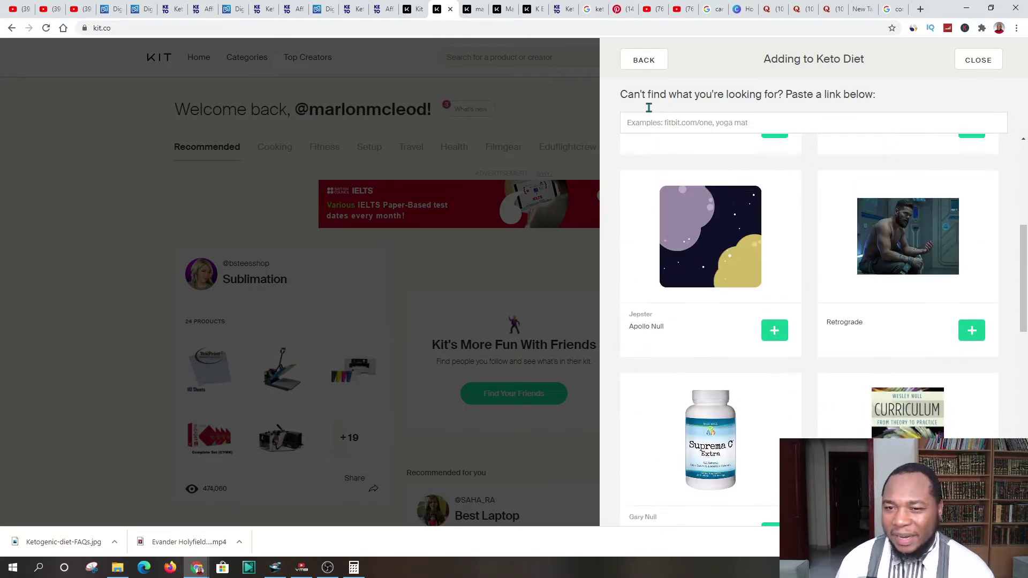
left_click(653, 63)
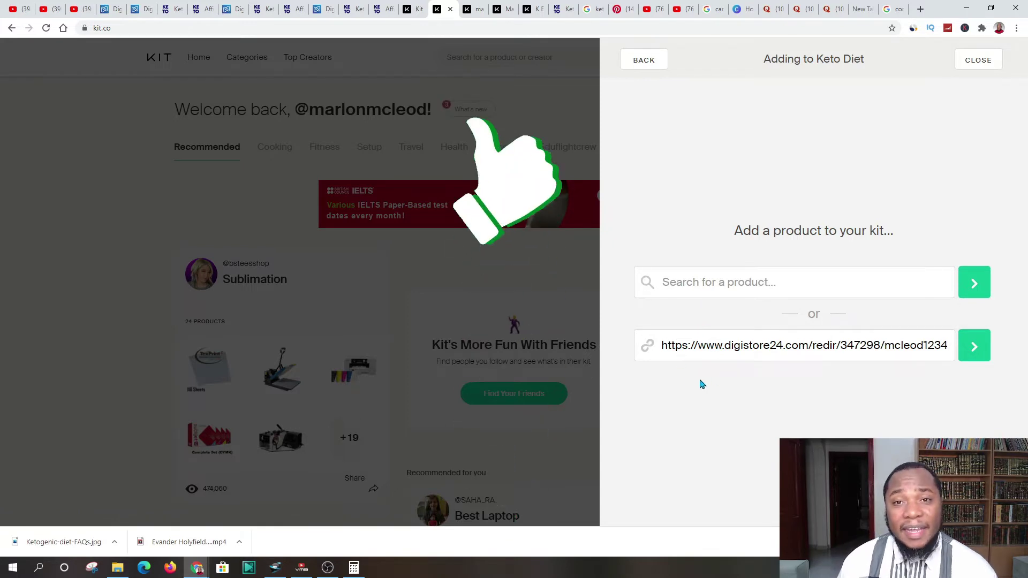
Submit the pasted promolink to continue to the product details form
left_click(971, 358)
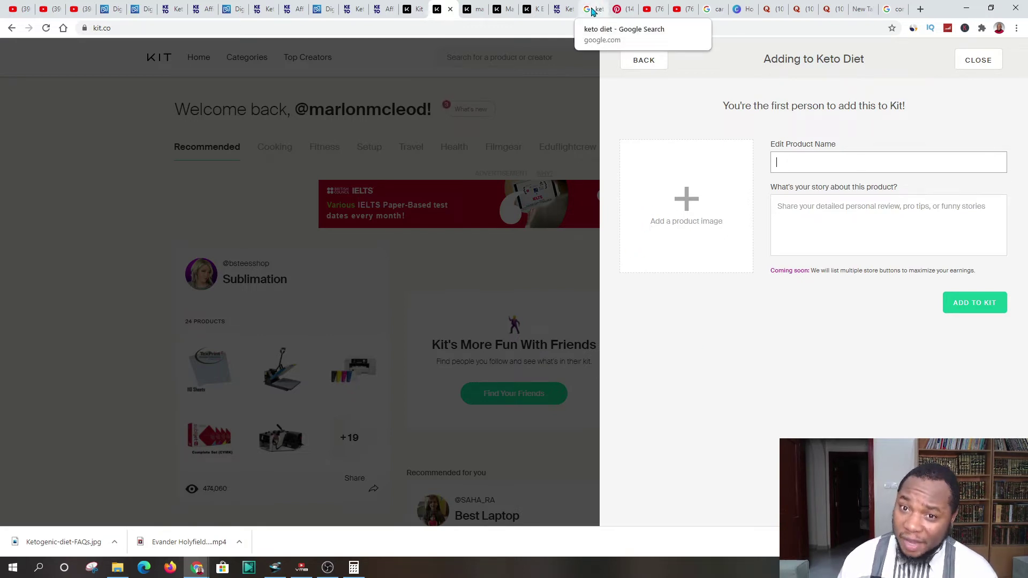
Look through the Google Images results for keto diet, open the Diabetes.co.uk Ketogenic diet FAQs page and decline its data-use consent
left_click(593, 12)
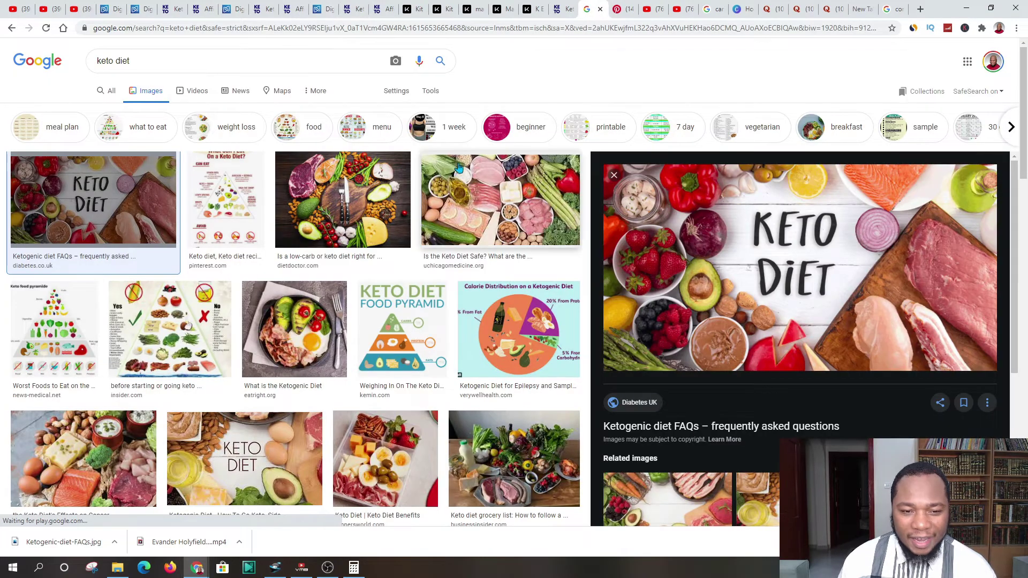
scroll(47, 354, "down", 2)
scroll(46, 355, "down", 3)
scroll(128, 257, "up", 4)
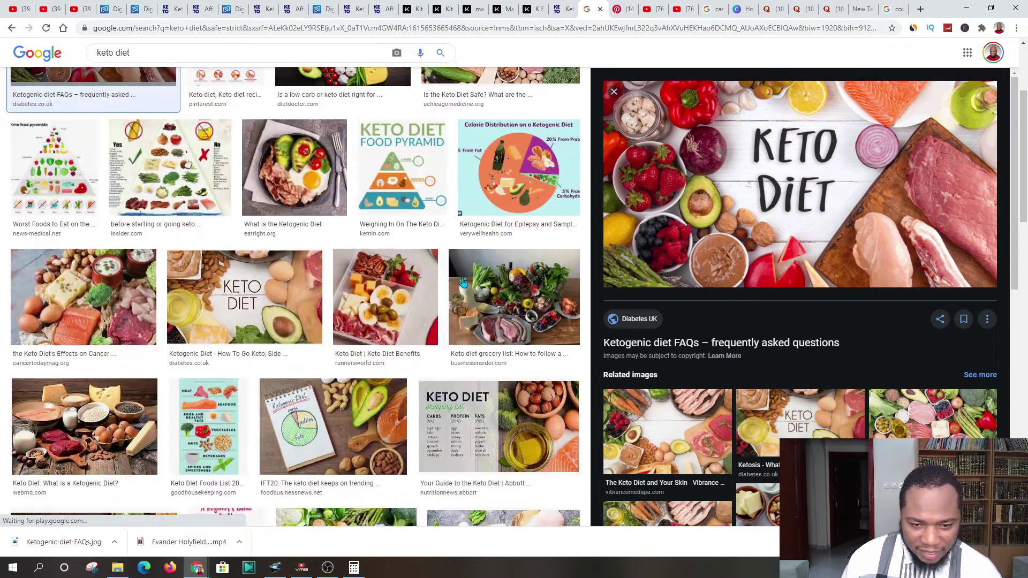
scroll(740, 232, "up", 1)
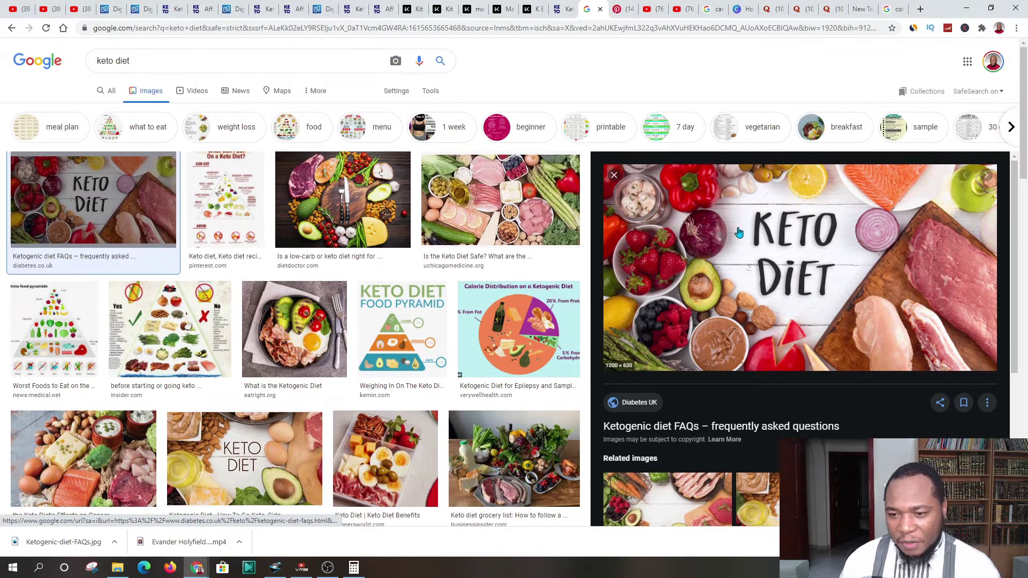
left_click(765, 261)
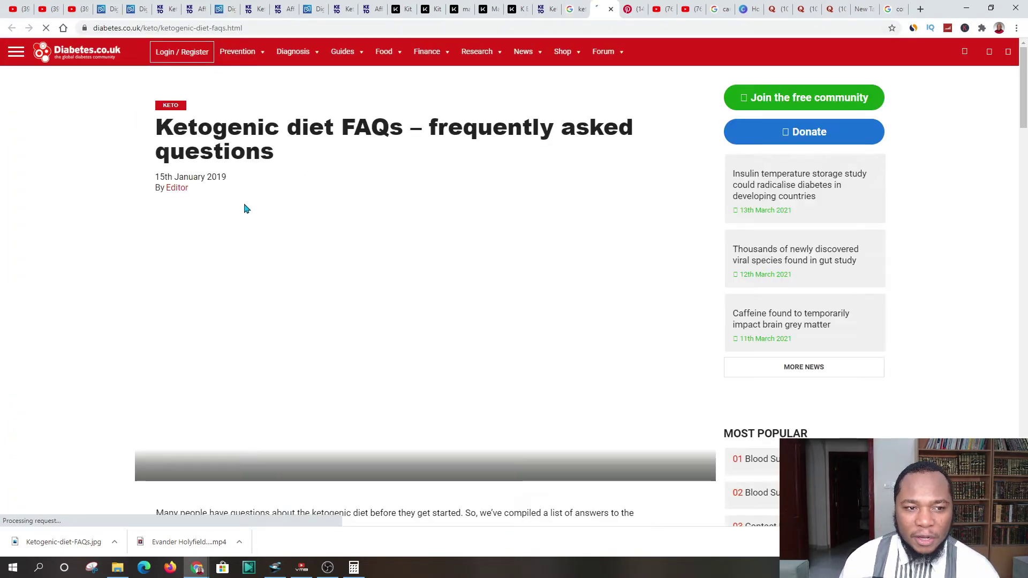
scroll(396, 263, "down", 2)
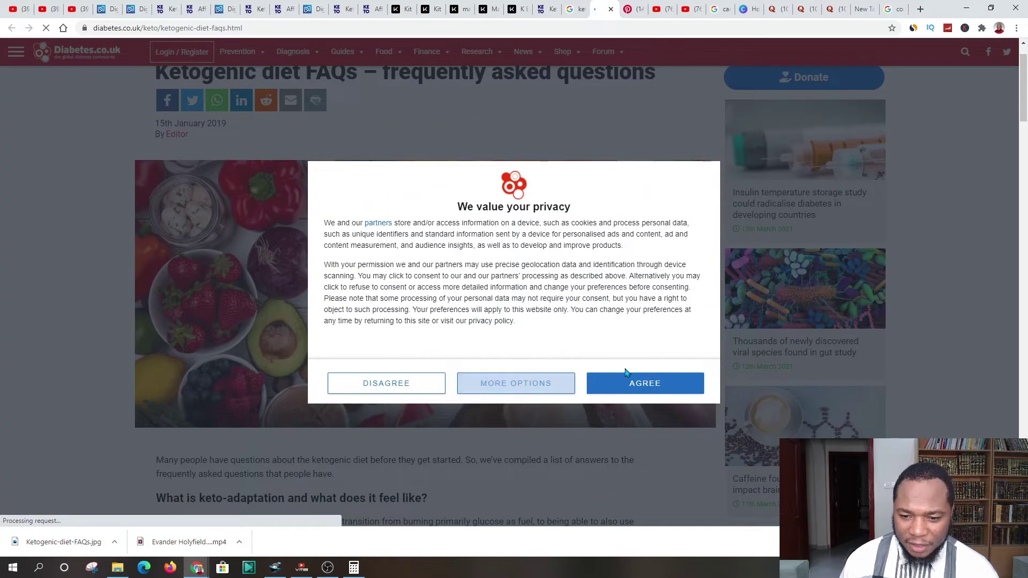
left_click(375, 391)
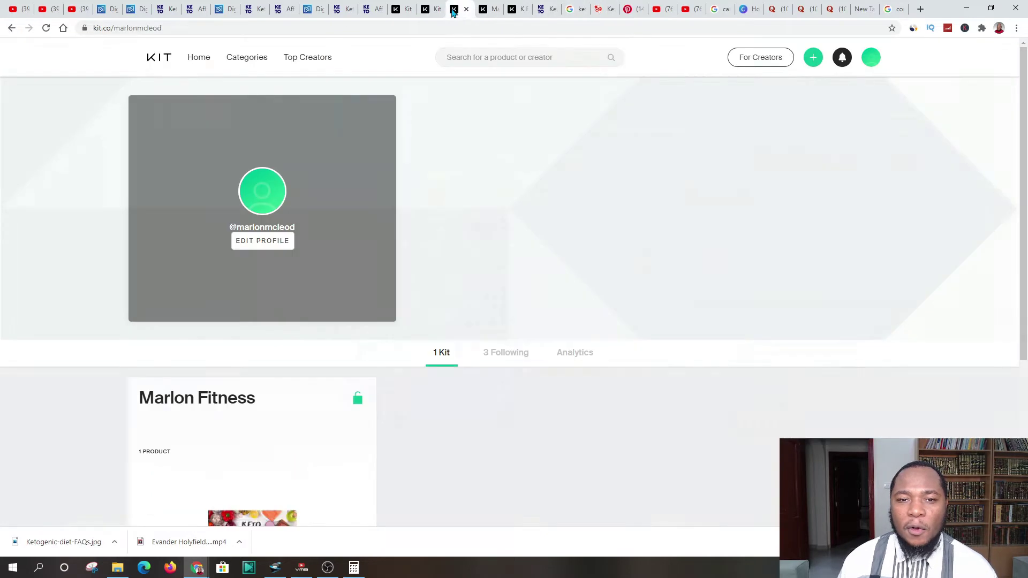
In the Kit product form, upload Ketogenic-diet-FAQs as the image and name the product "K E T O - D I E T - Personalized KETO Diet Plans by KETO FIT"
left_click(462, 9)
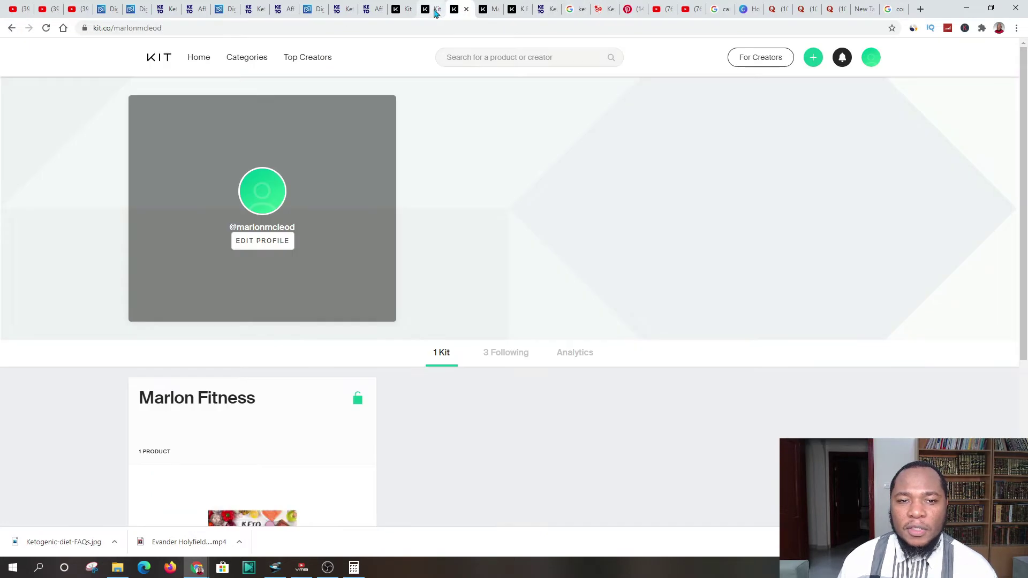
left_click(431, 10)
left_click(684, 203)
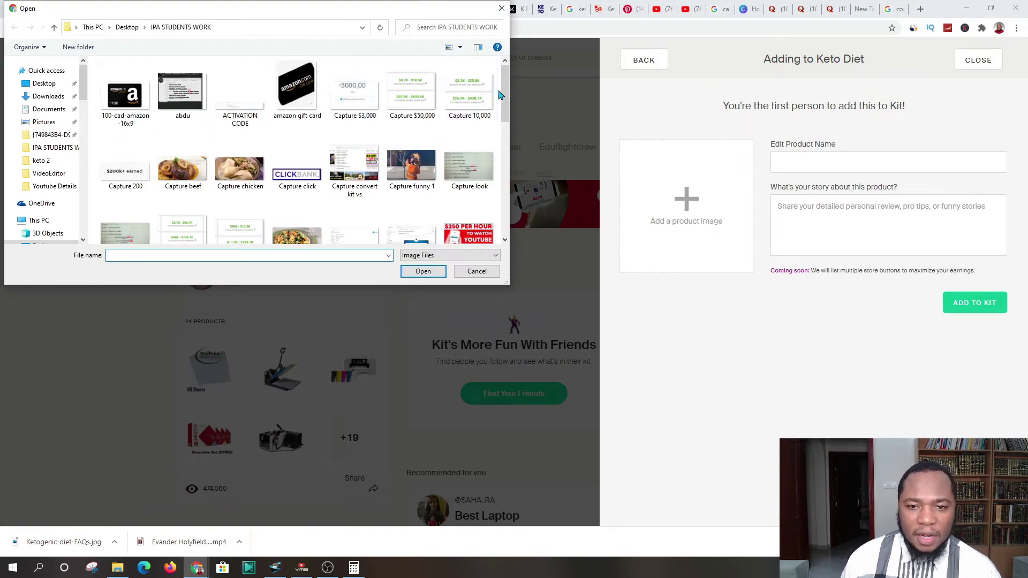
left_click_drag(508, 92, 515, 222)
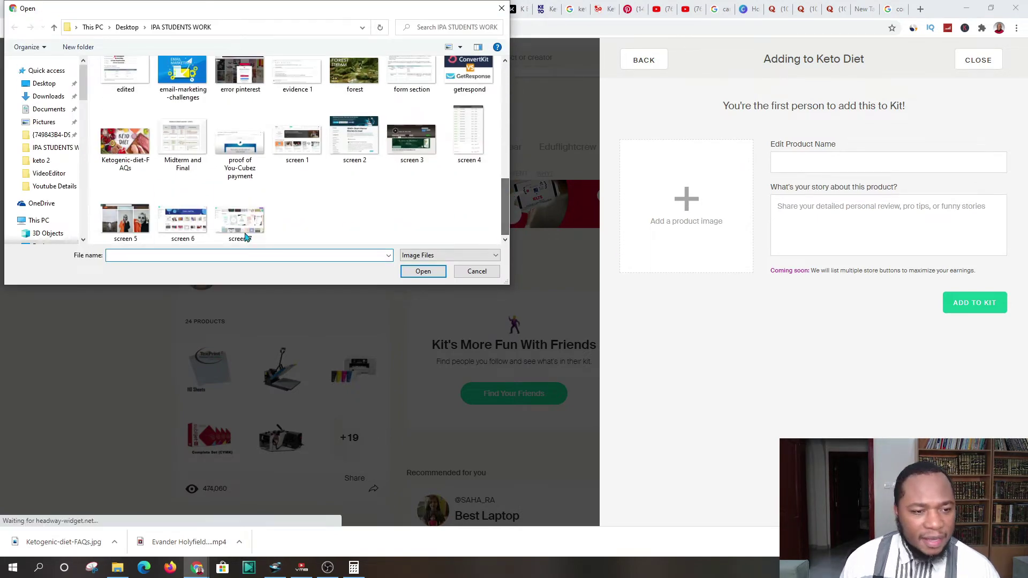
left_click(129, 153)
left_click(423, 272)
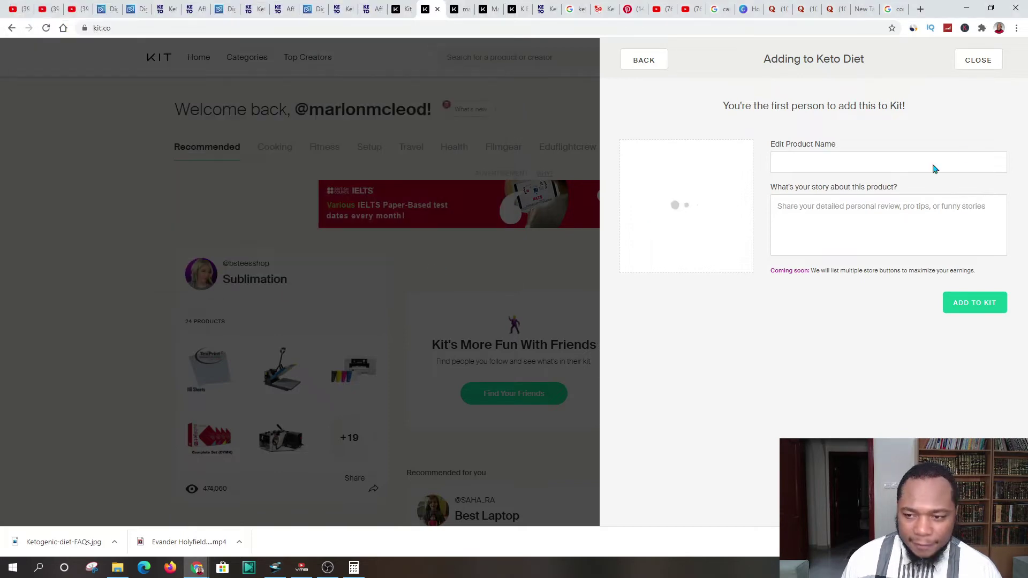
left_click(798, 162)
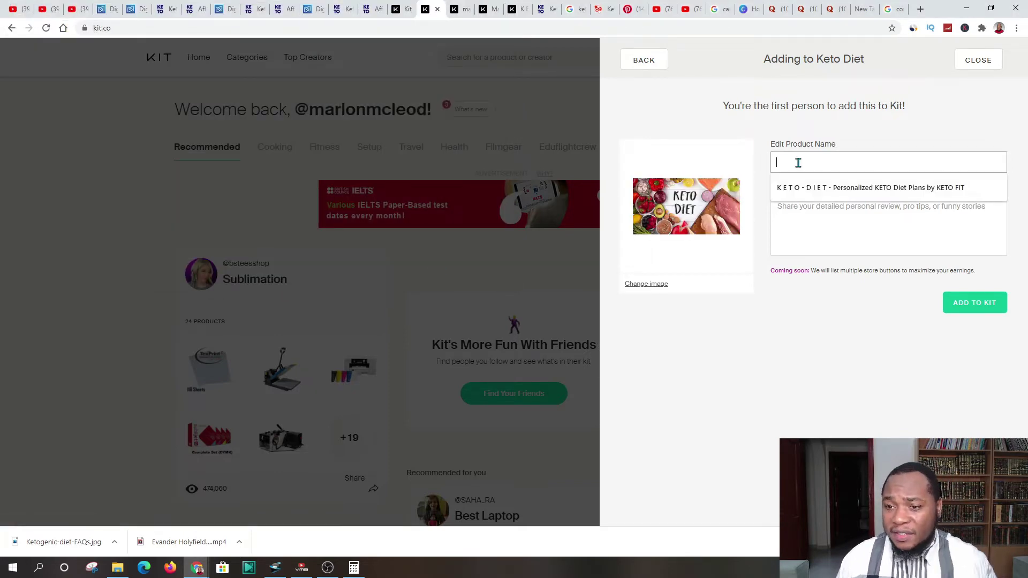
left_click(810, 189)
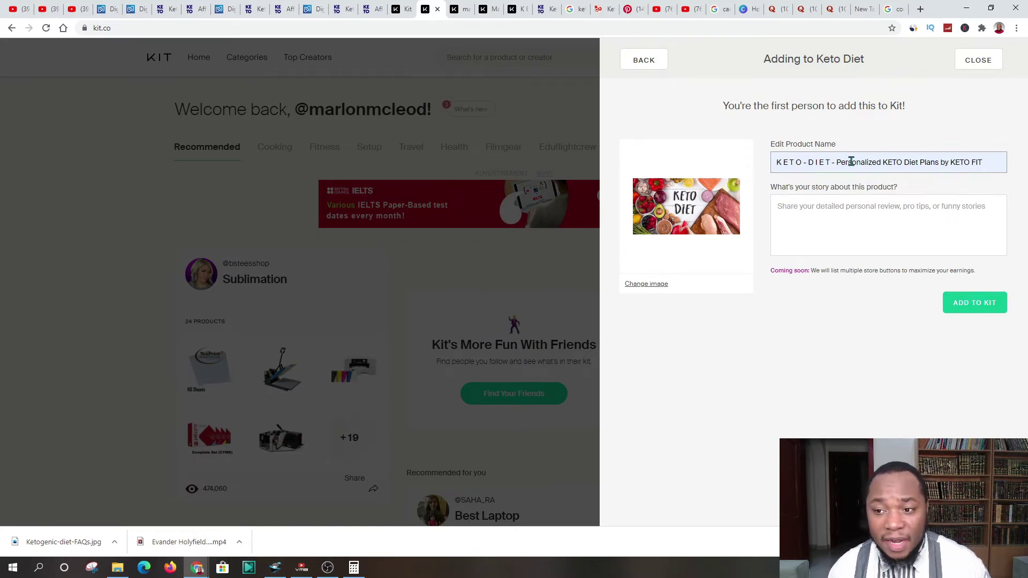
Review the KETO-DIET offer description on Digistore24, the KetoFit landing page and its affiliate page for text to use as the product story
left_click(134, 12)
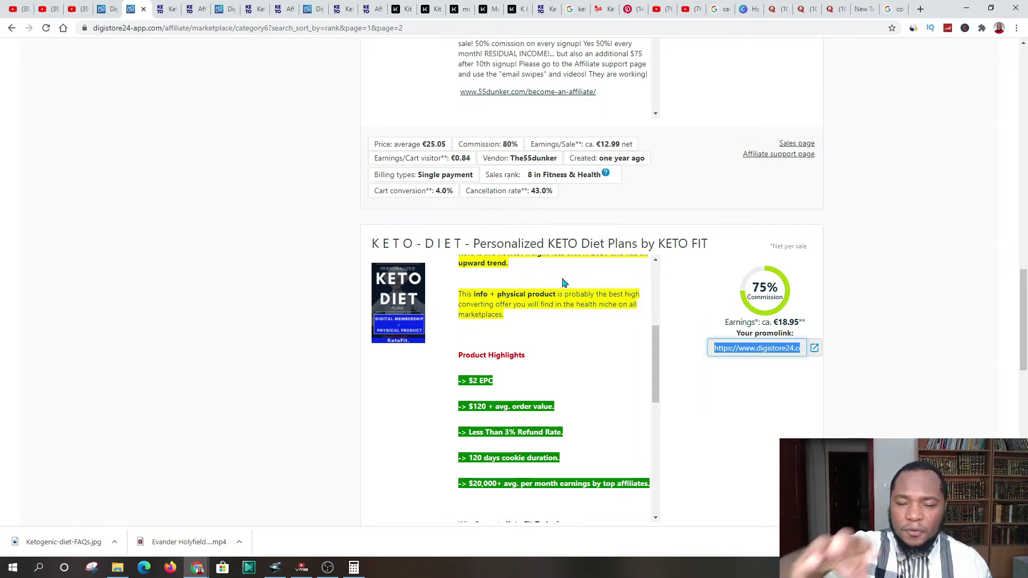
scroll(584, 383, "down", 5)
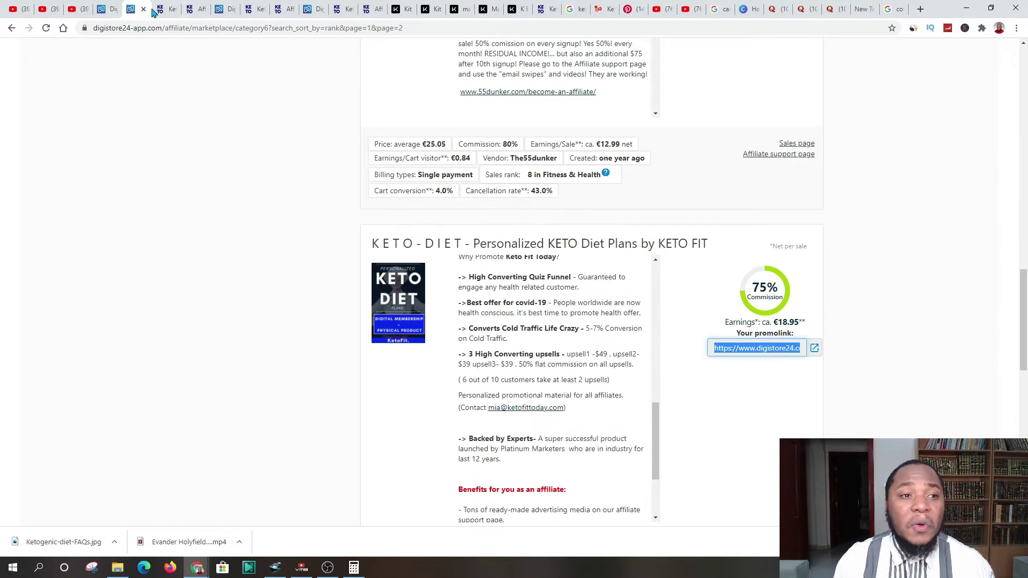
left_click(167, 9)
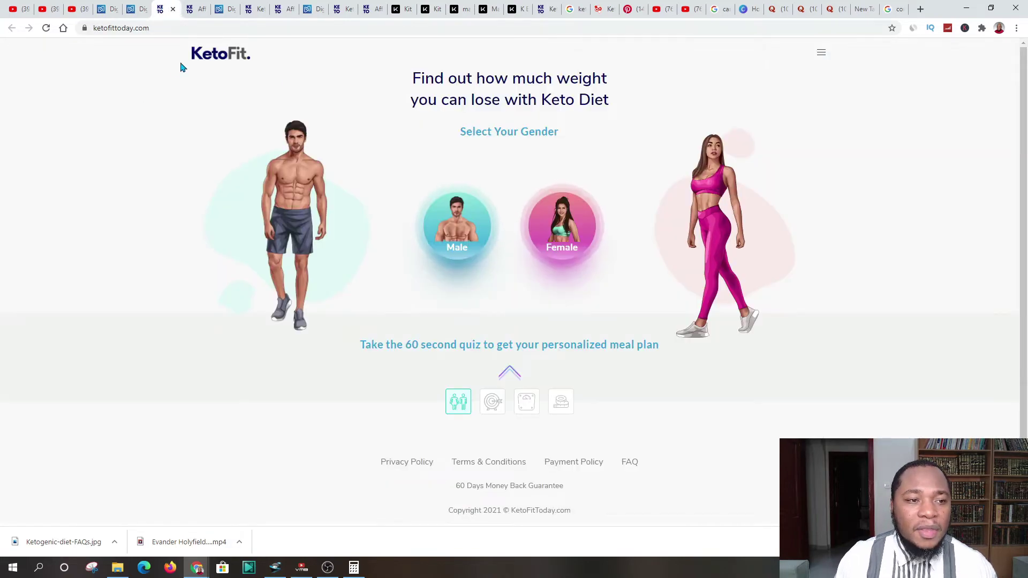
left_click(195, 9)
scroll(569, 295, "down", 7)
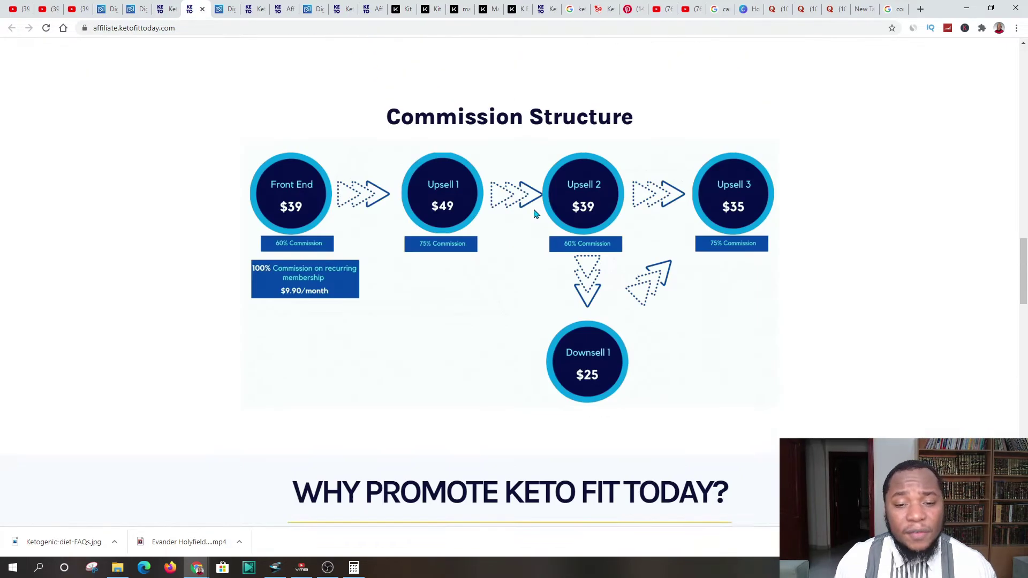
scroll(484, 261, "down", 12)
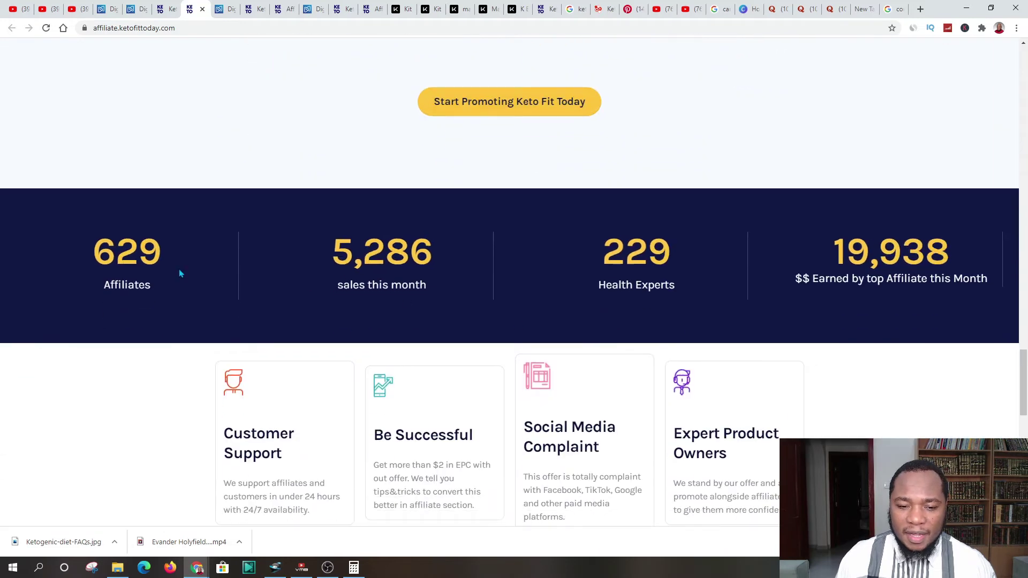
scroll(544, 208, "down", 2)
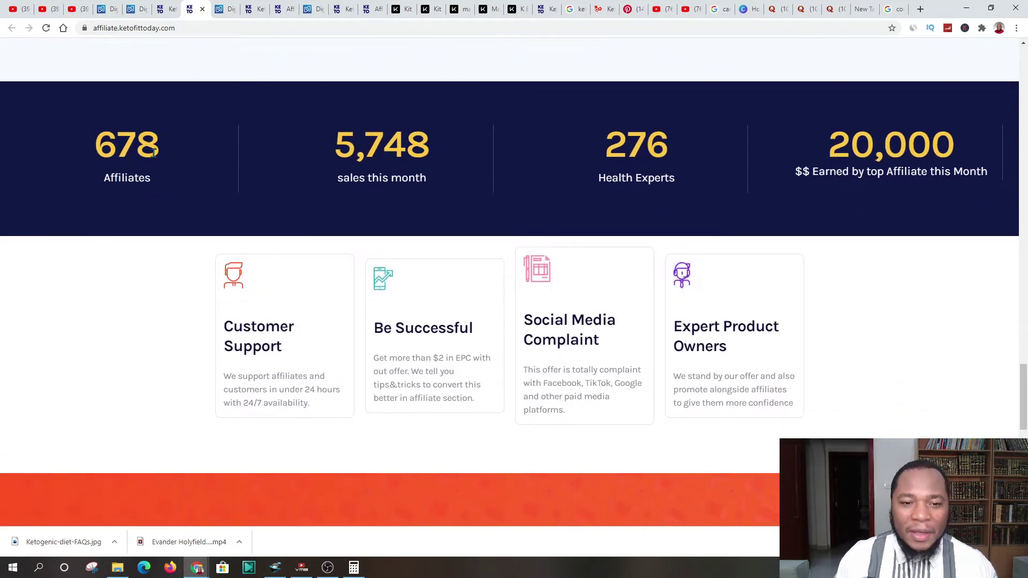
scroll(498, 290, "up", 4)
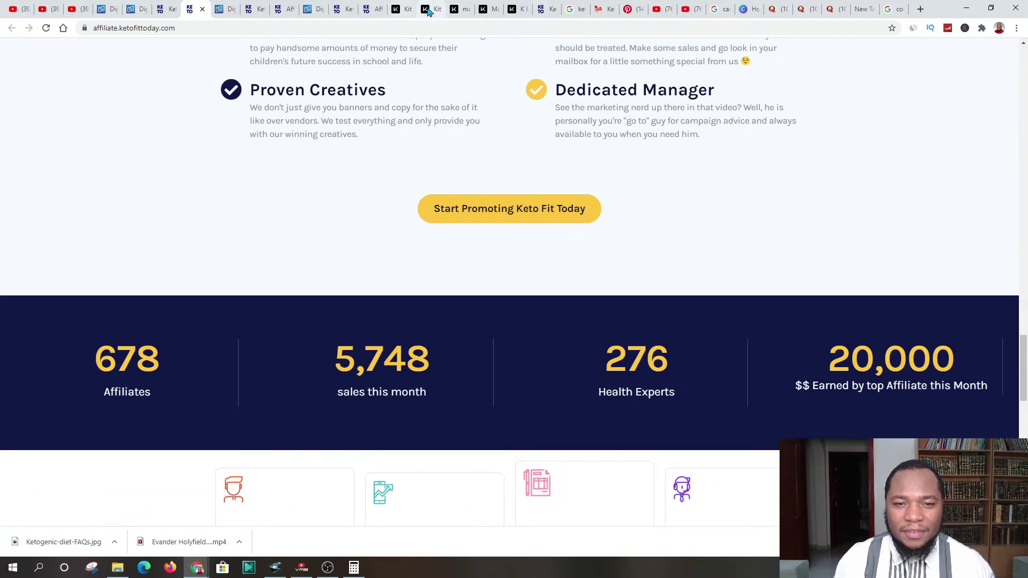
Copy the sentence "Take the 60 second quiz to get your personalized meal plan" from the KetoFit landing page for the product story
left_click(431, 10)
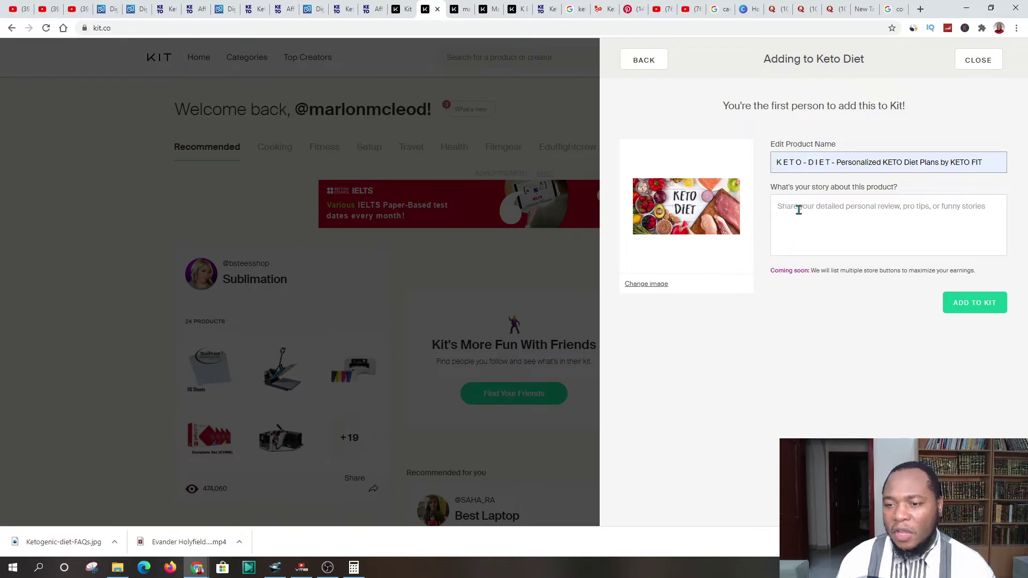
left_click(779, 205)
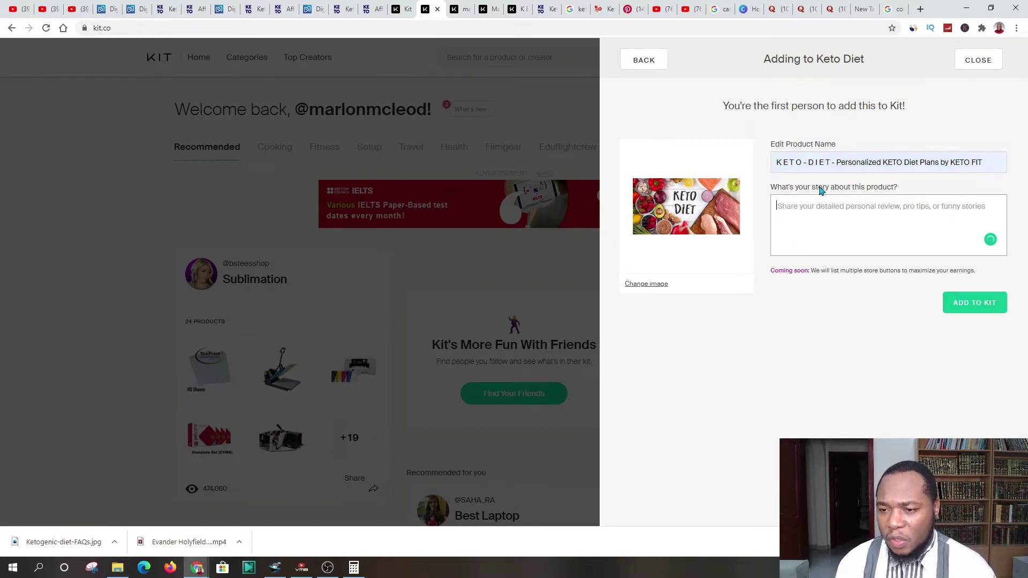
left_click(139, 10)
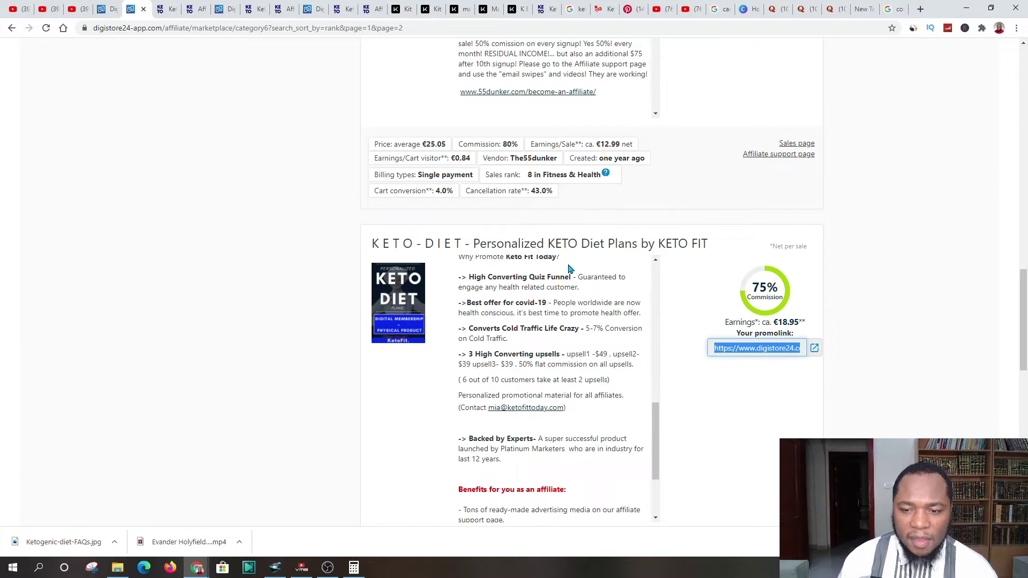
scroll(569, 267, "down", 1)
left_click(166, 9)
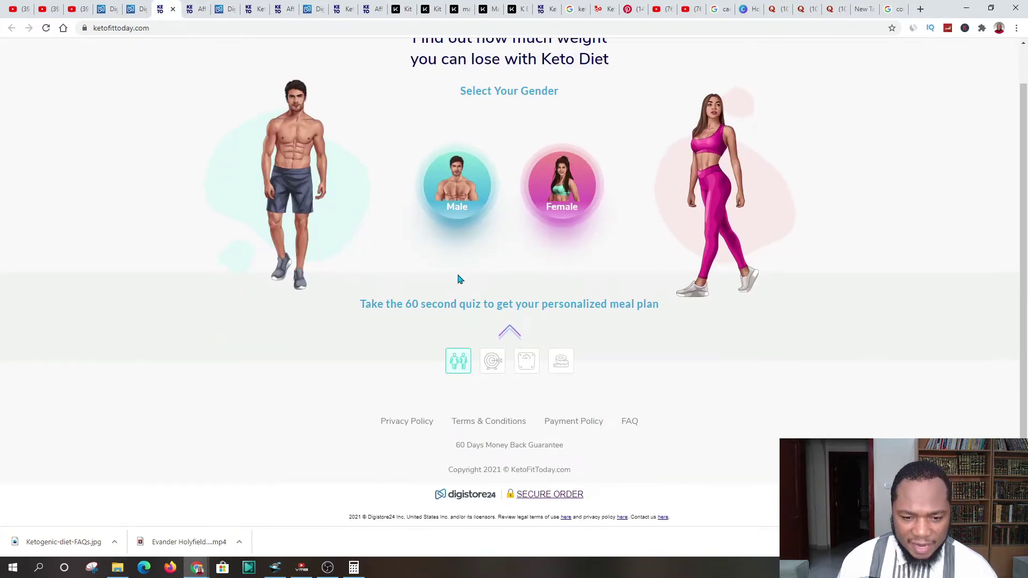
left_click_drag(360, 303, 660, 301)
right_click(659, 303)
left_click(669, 316)
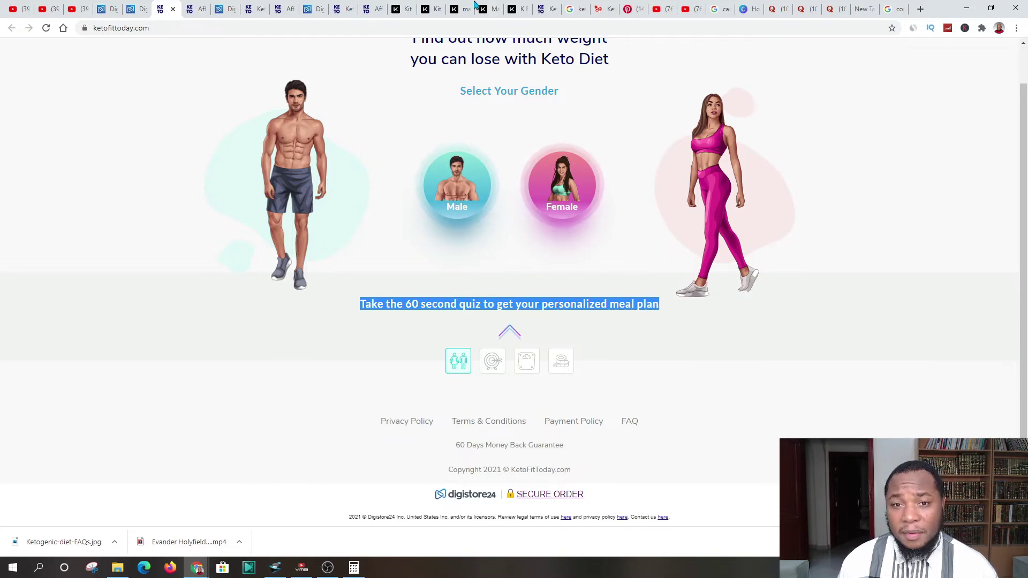
Paste the copied quiz sentence as the product's story on Kit and add the product to the Keto Diet kit
left_click(428, 11)
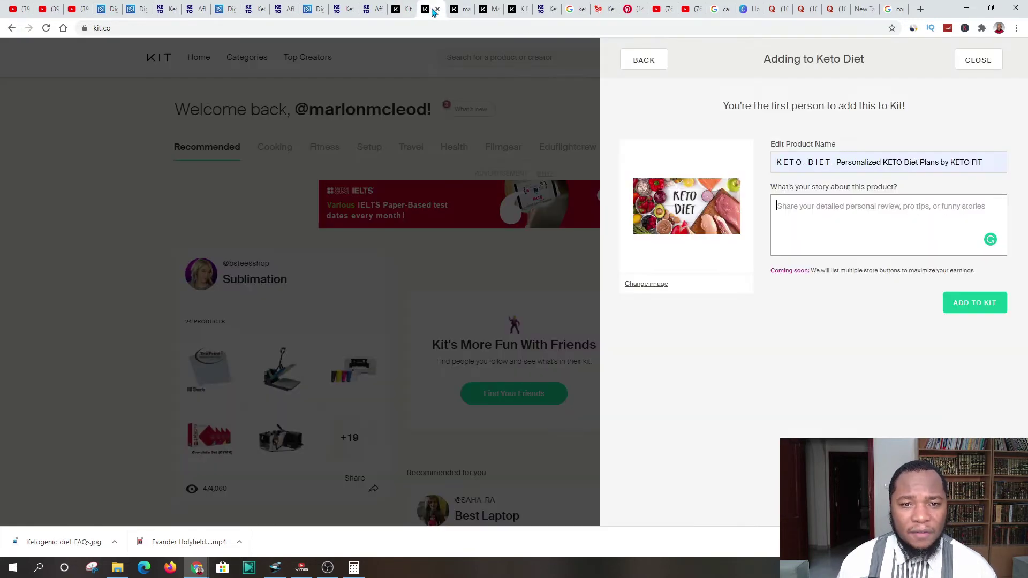
right_click(781, 207)
left_click(811, 291)
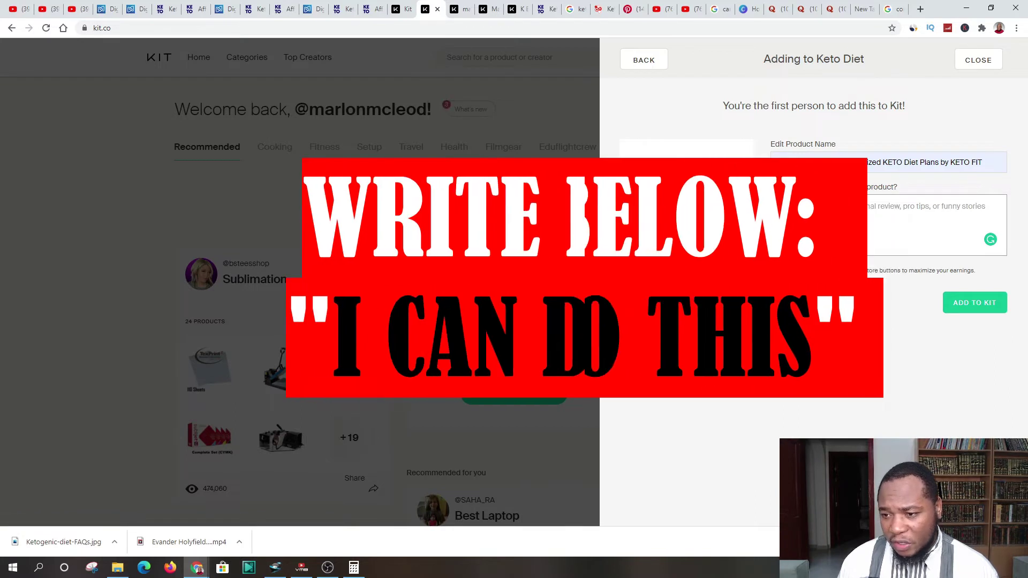
left_click(969, 310)
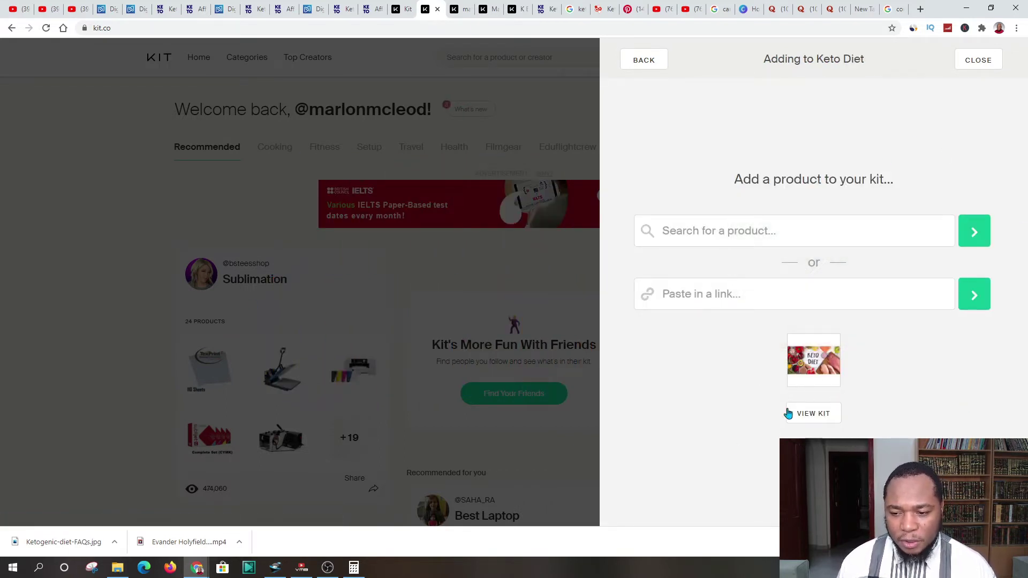
Open the finished Keto Diet kit, enter "#keto" as its share message and postpone sharing
left_click(810, 421)
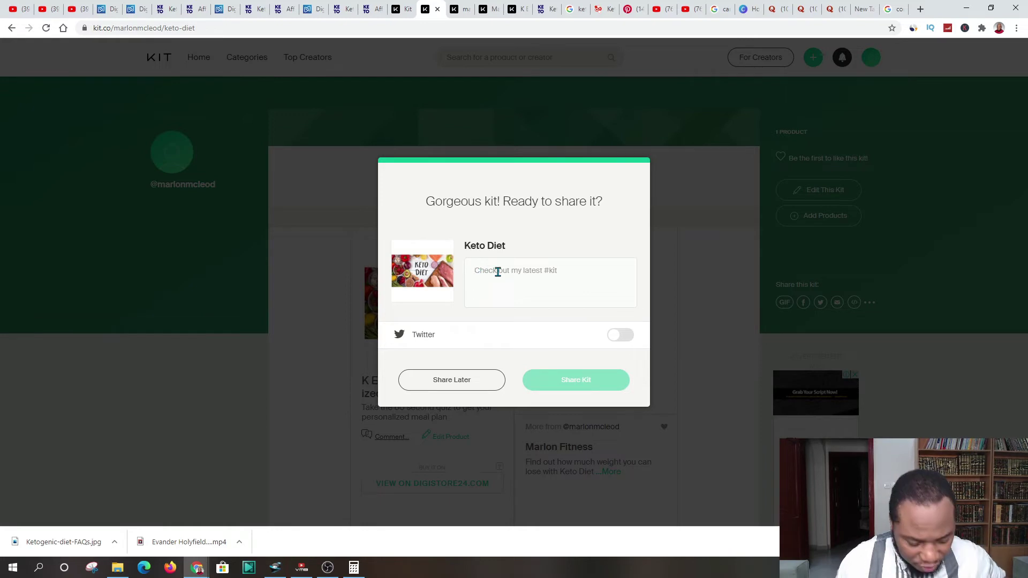
type("#")
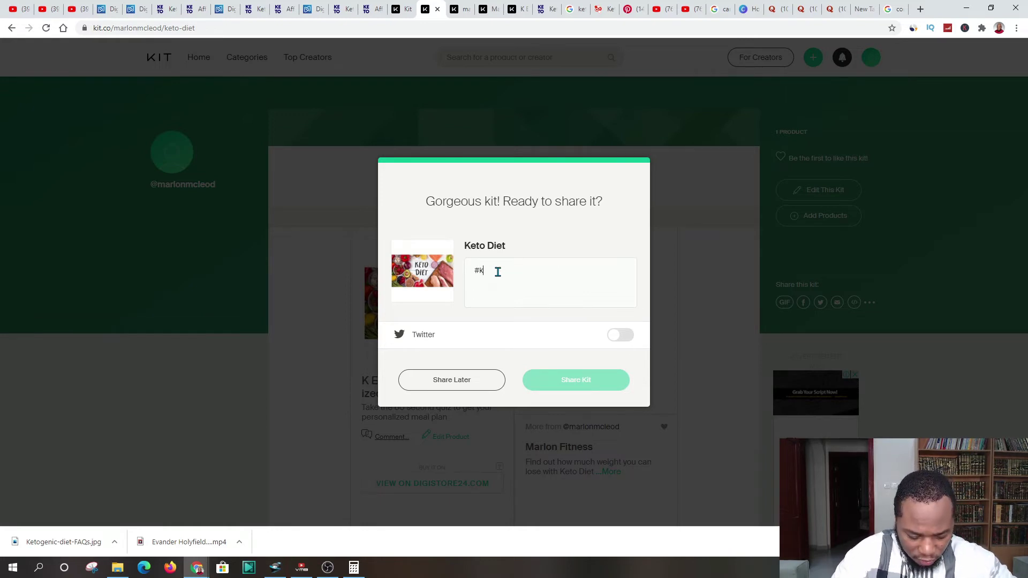
type("keto")
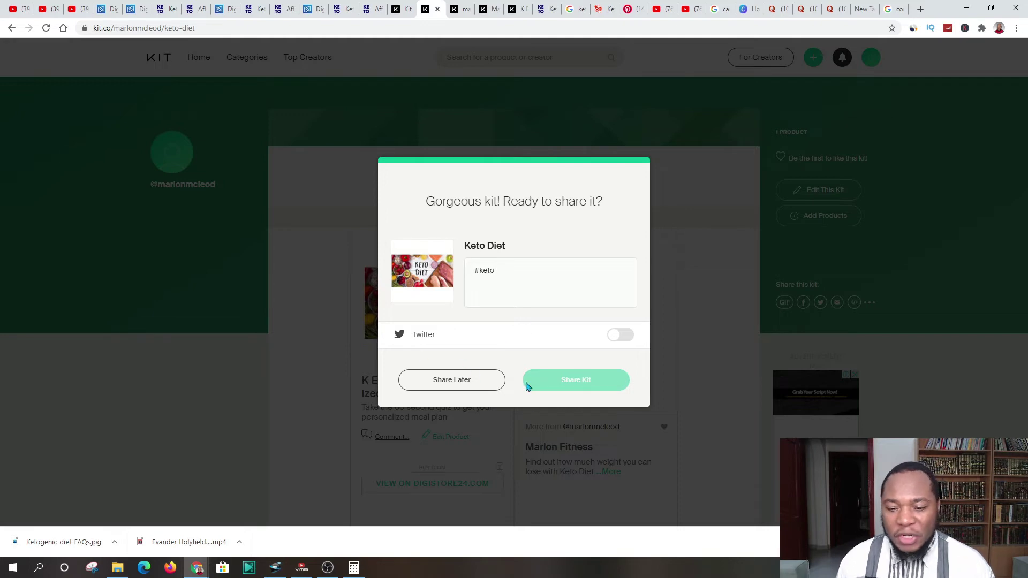
left_click(451, 381)
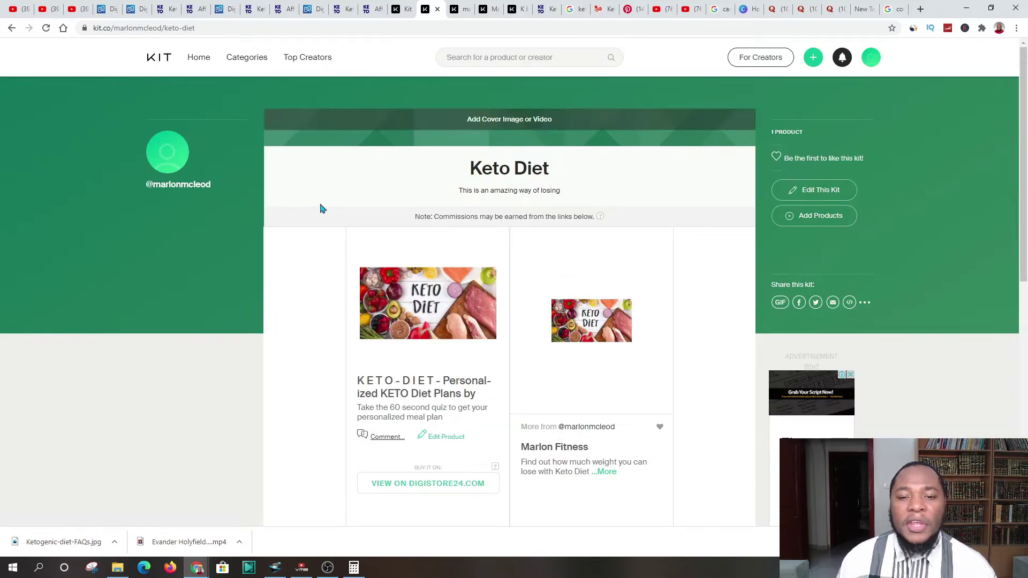
Open the KETO DIET product in the kit and check its Digistore24 link in a new tab
scroll(444, 232, "down", 2)
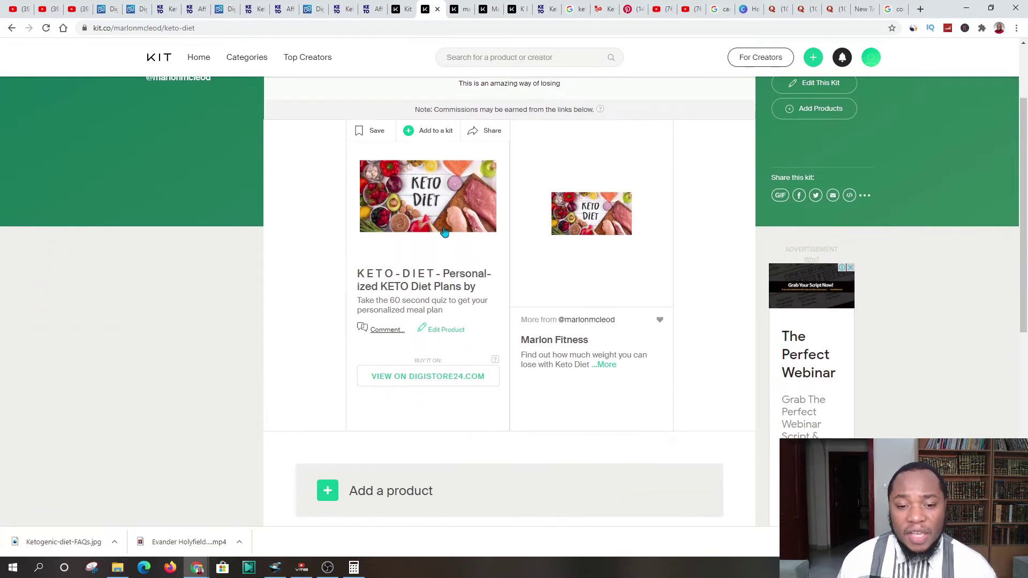
left_click(416, 197)
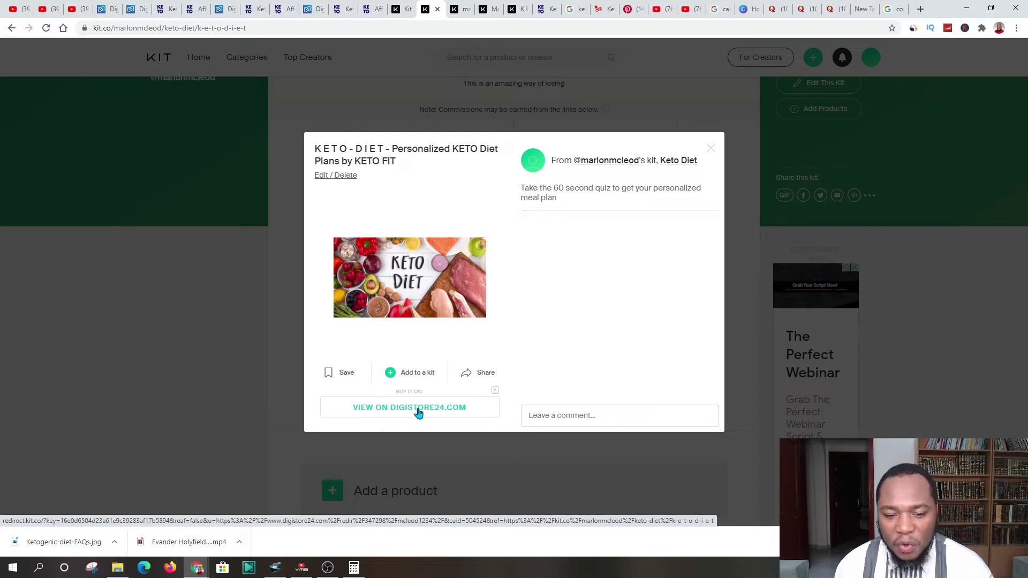
right_click(402, 409)
left_click(423, 415)
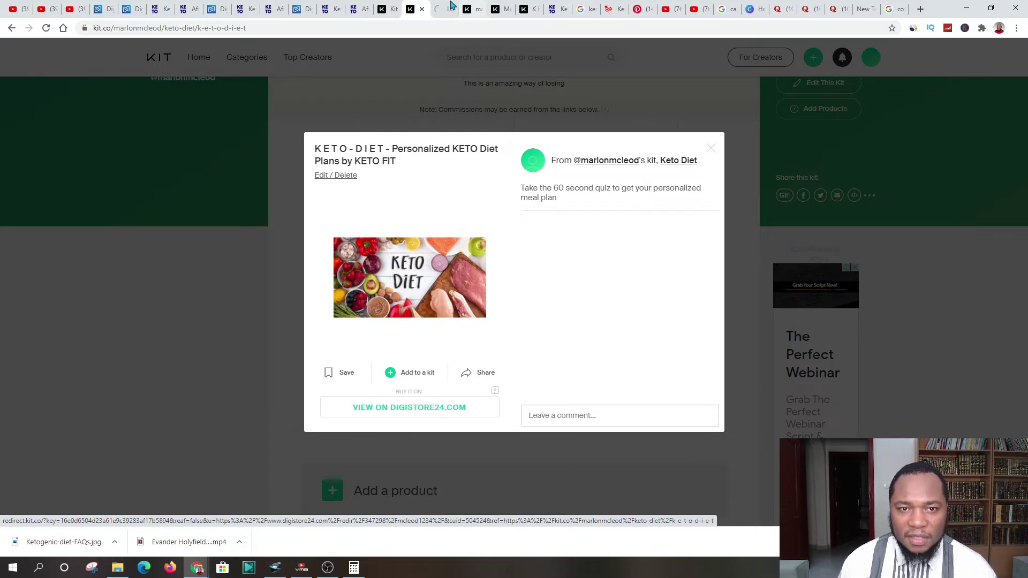
left_click(445, 9)
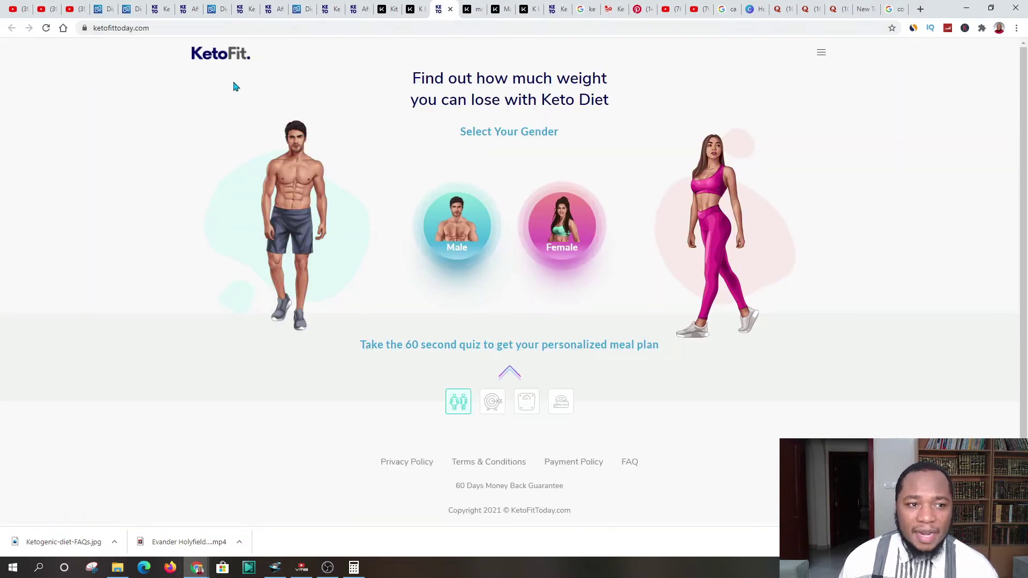
left_click(419, 9)
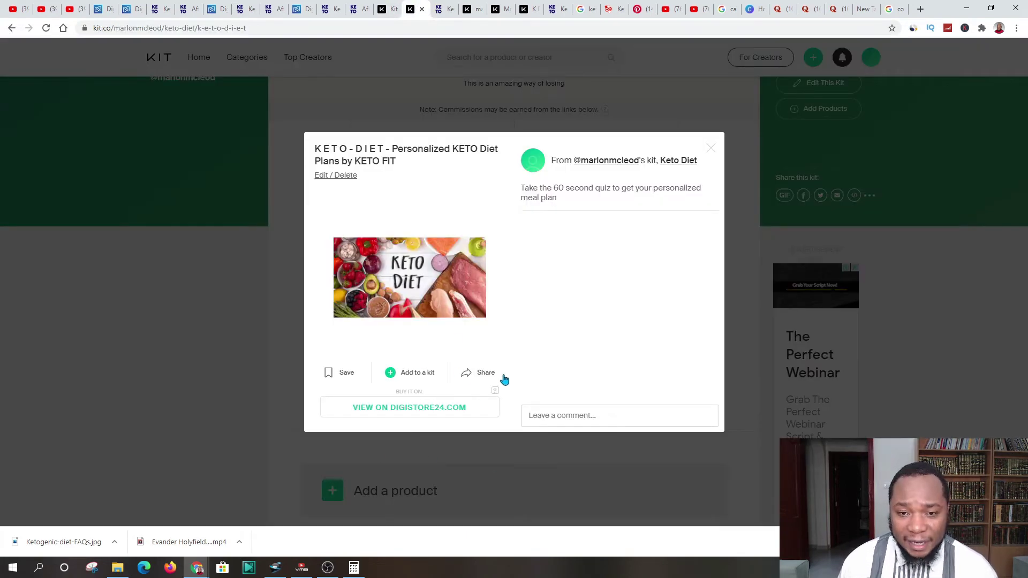
Copy the full web address of the KETO DIET product page on Kit
left_click(342, 29)
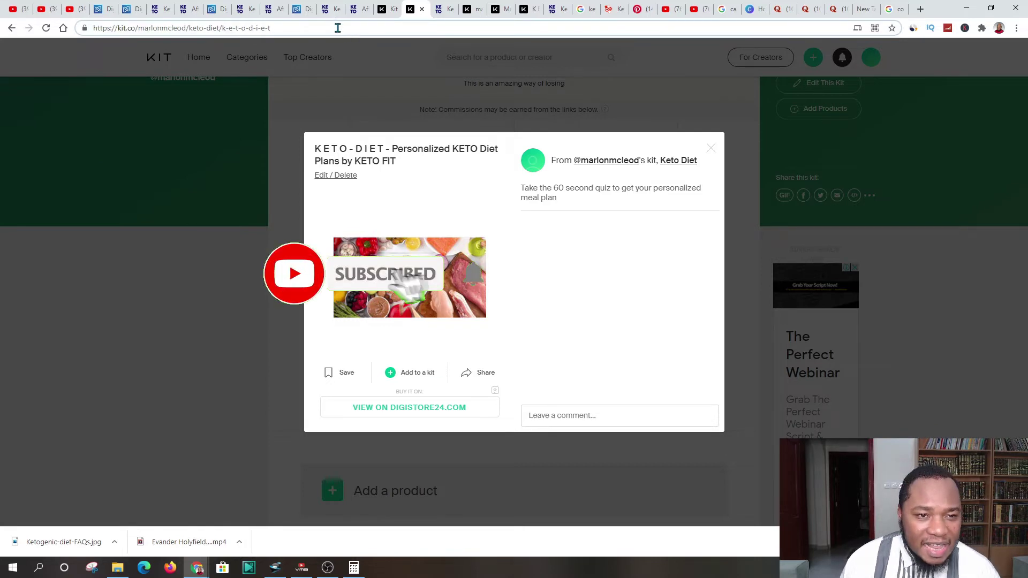
left_click_drag(338, 28, 92, 28)
right_click(260, 31)
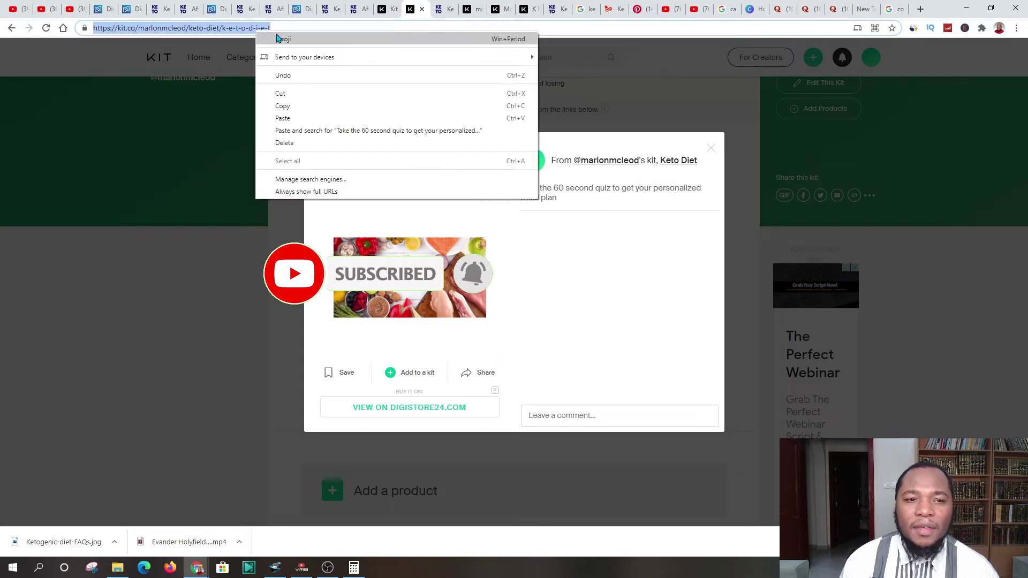
left_click(290, 107)
left_click(292, 28)
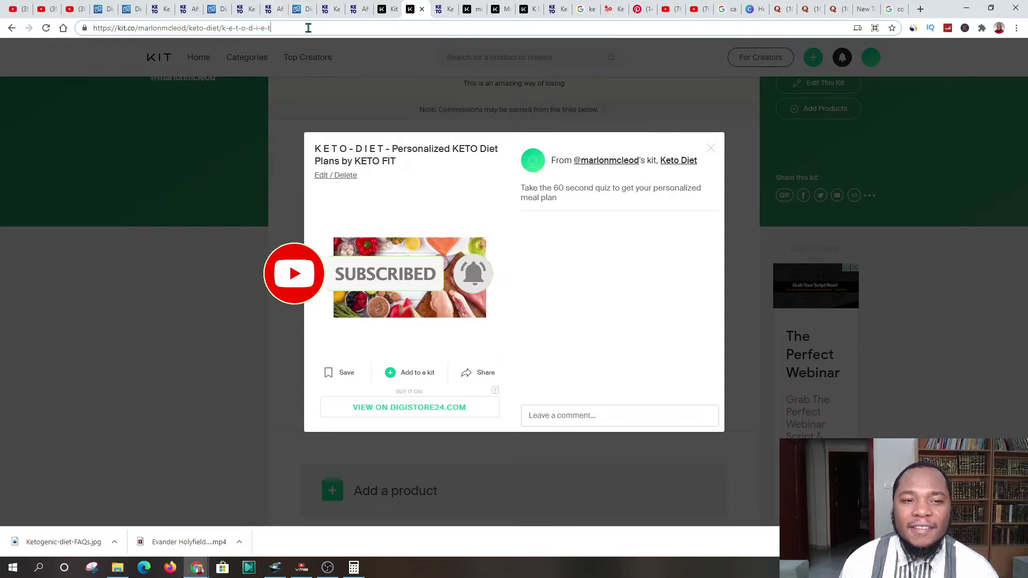
left_click_drag(309, 28, 83, 28)
right_click(134, 29)
left_click(170, 104)
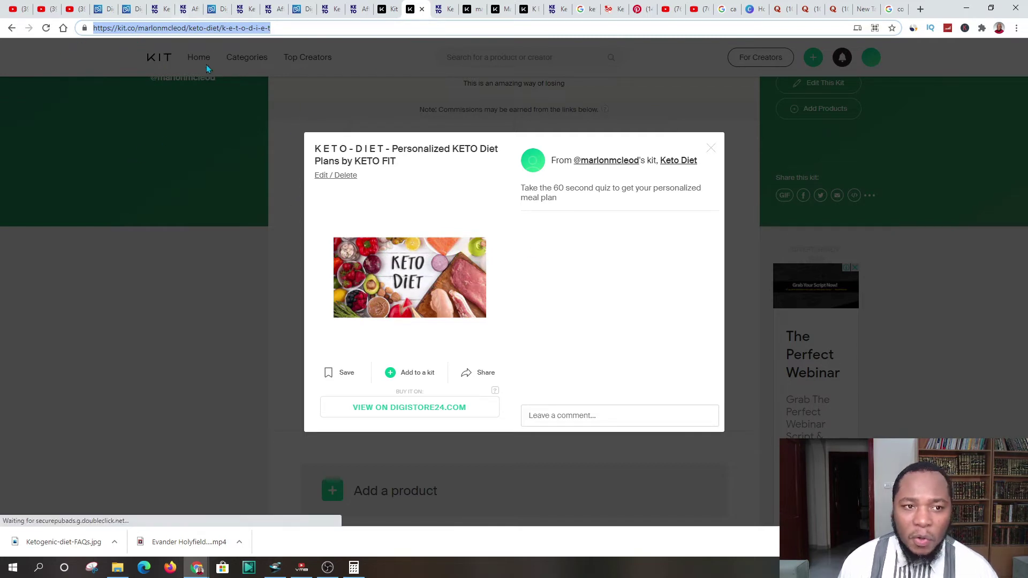
right_click(210, 26)
left_click(245, 100)
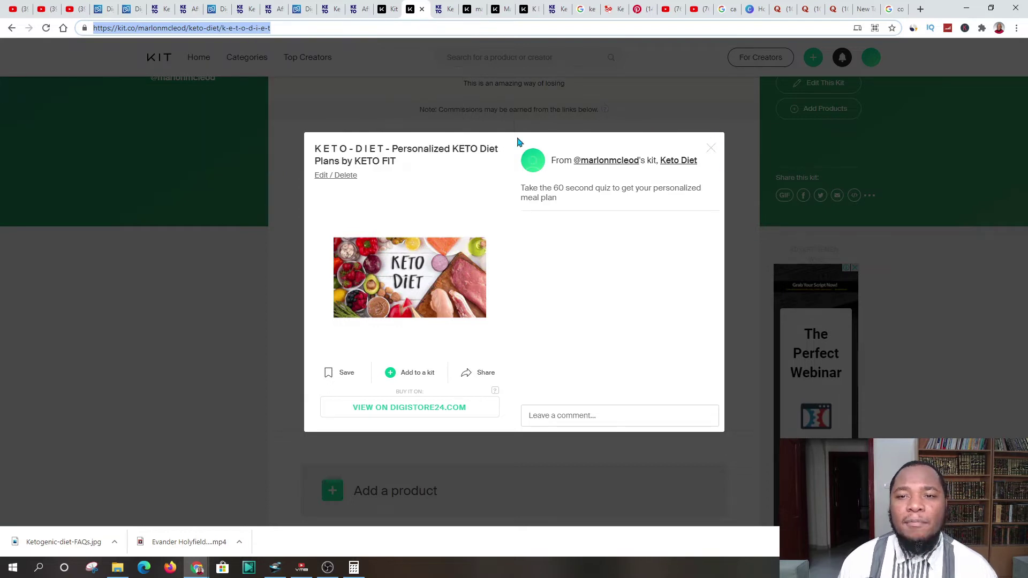
Switch to Pinterest to view the profile's boards, and look over the channel's Pinterest tutorials on YouTube
left_click(642, 9)
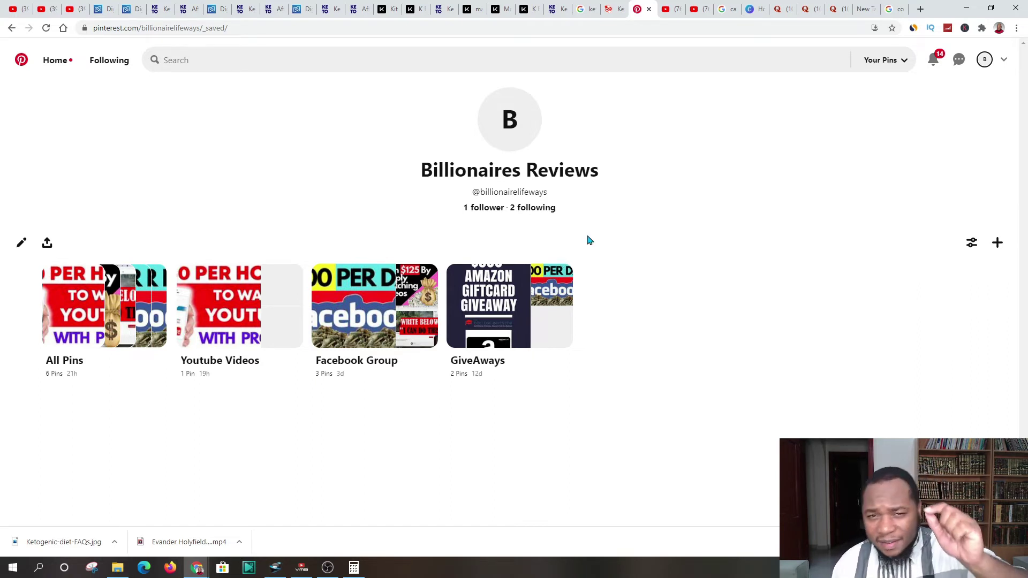
left_click(671, 11)
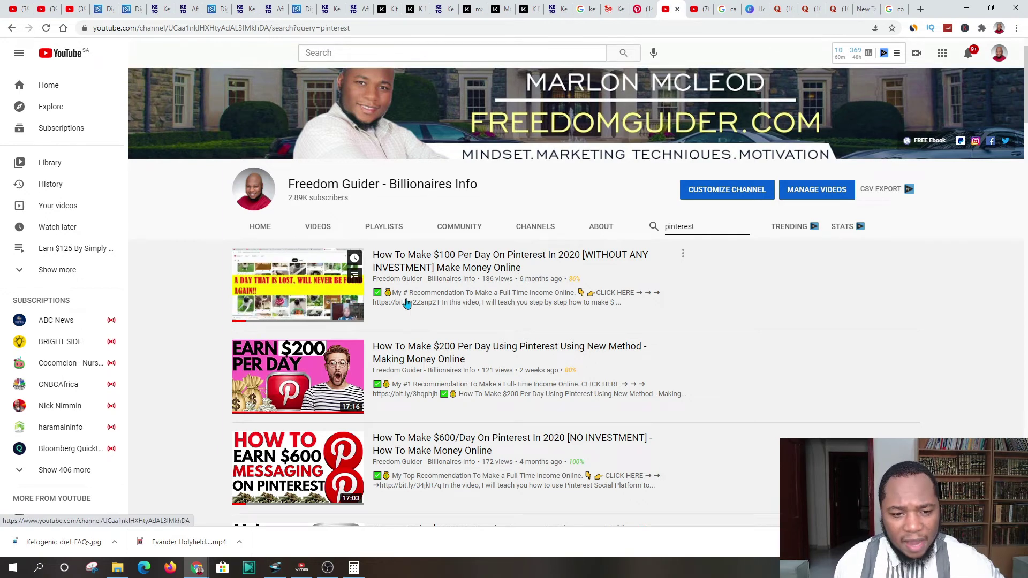
left_click(643, 14)
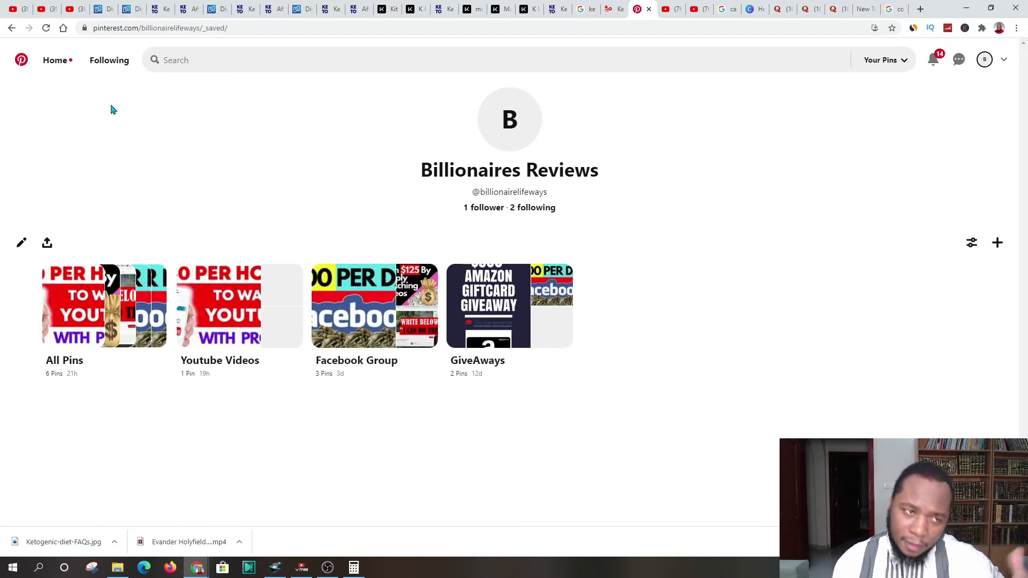
Switch to Canva and browse all existing designs for diet-related examples
left_click(756, 14)
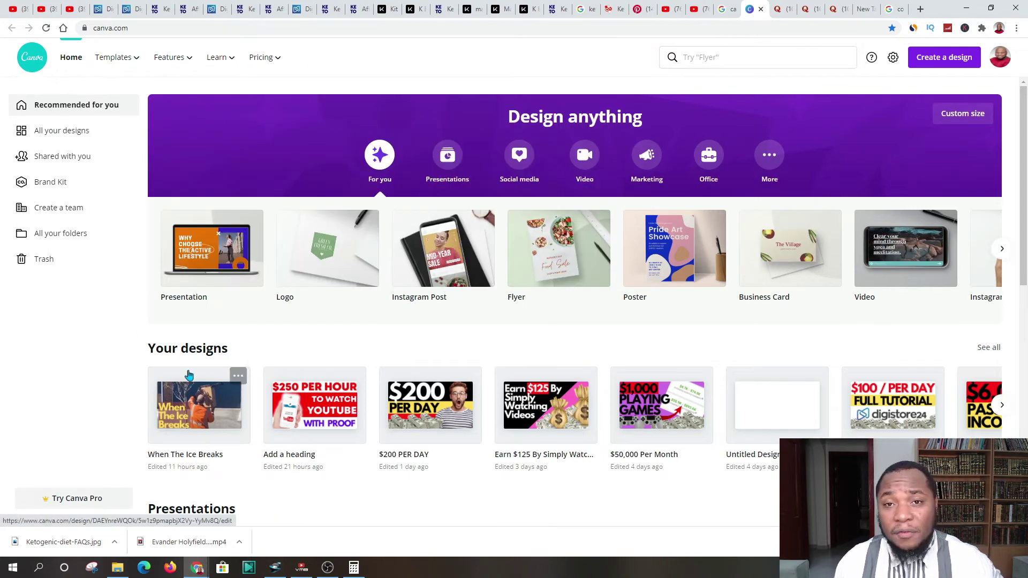
mouse_move(415, 410)
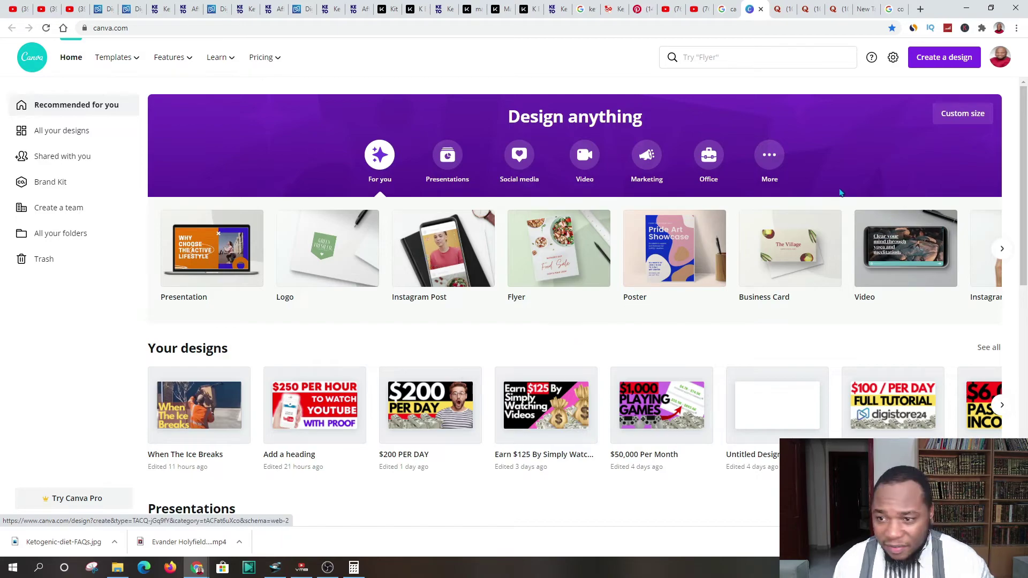
left_click(60, 133)
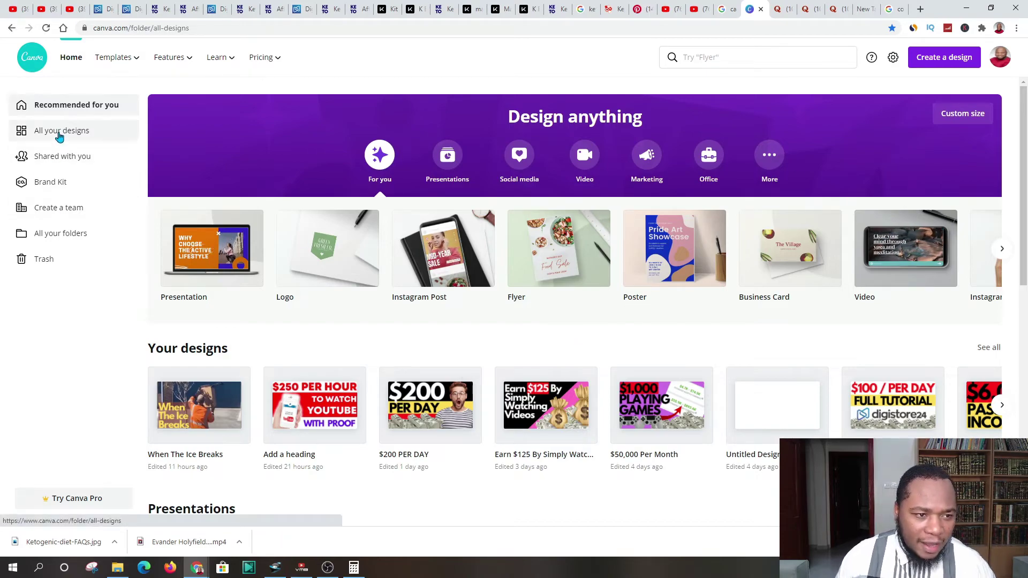
scroll(639, 349, "down", 10)
scroll(639, 349, "down", 10)
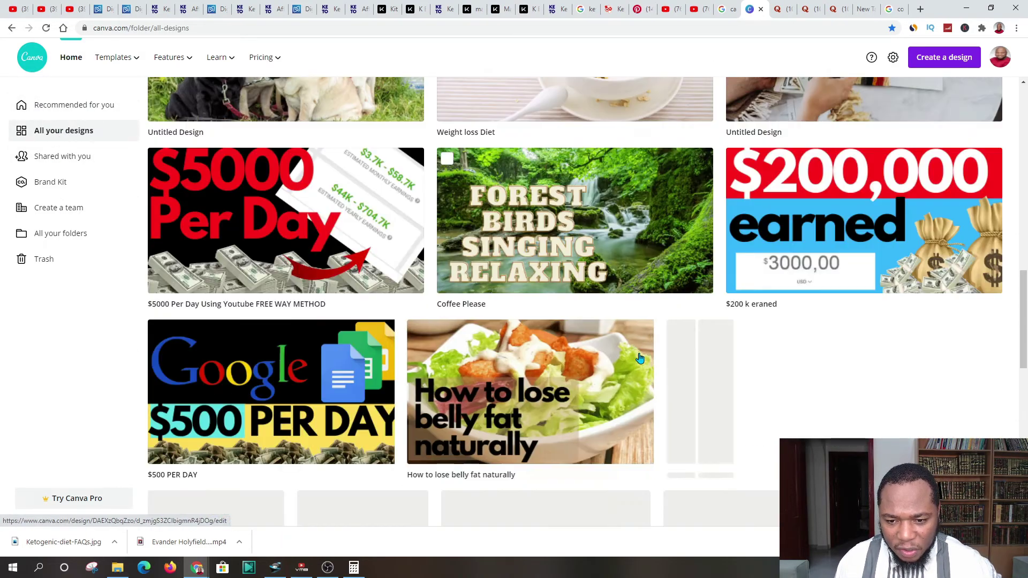
scroll(616, 405, "up", 10)
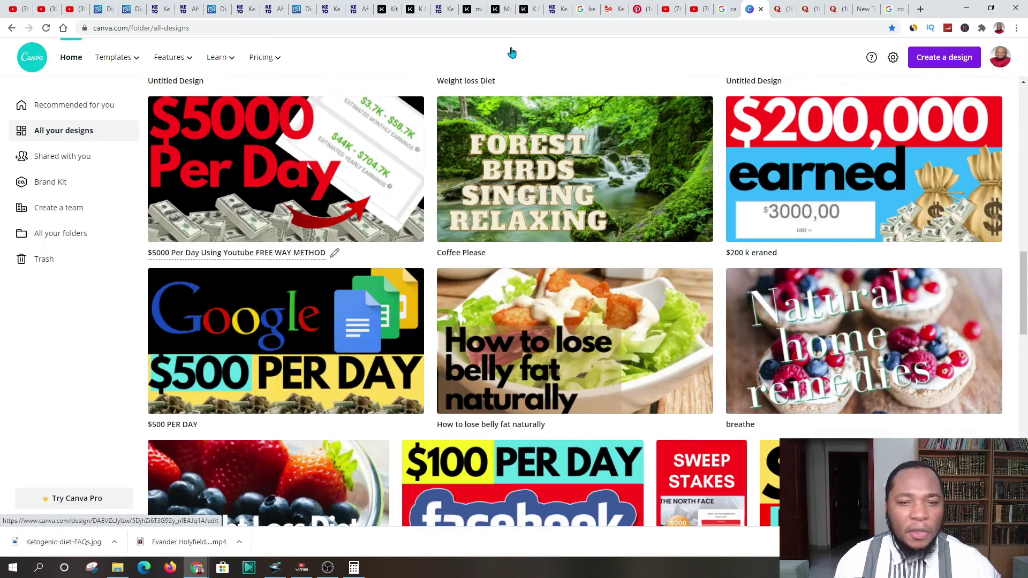
Create a new Pinterest Pin design in Canva, and switch to YouTube to view the channel's Pinterest tutorials
left_click(939, 59)
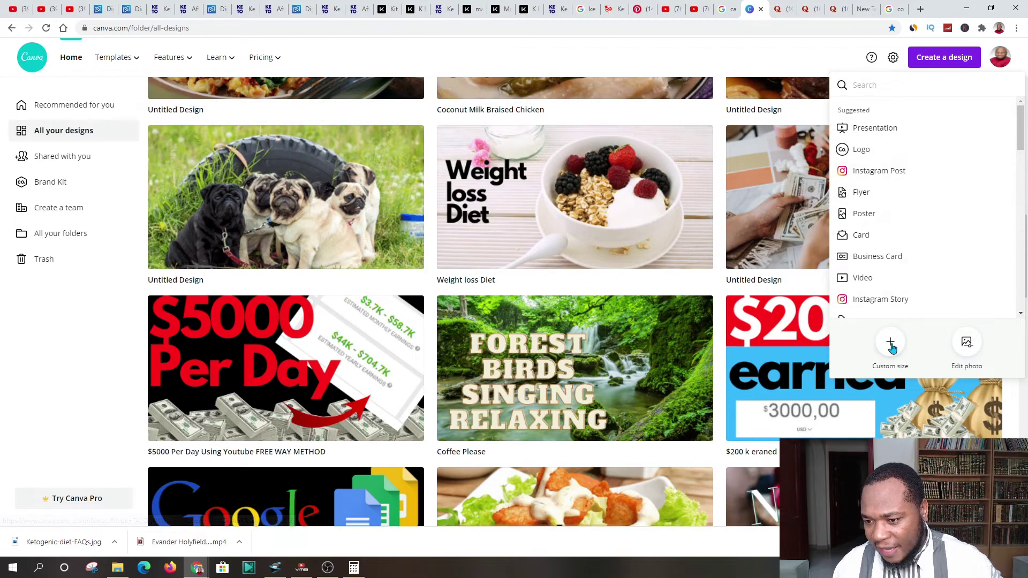
type("pin")
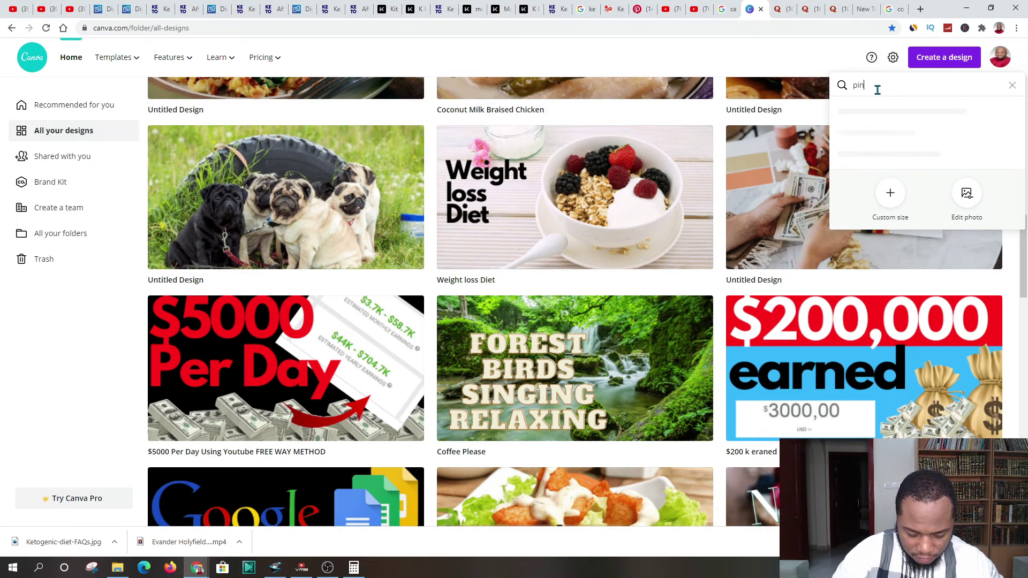
type("terest")
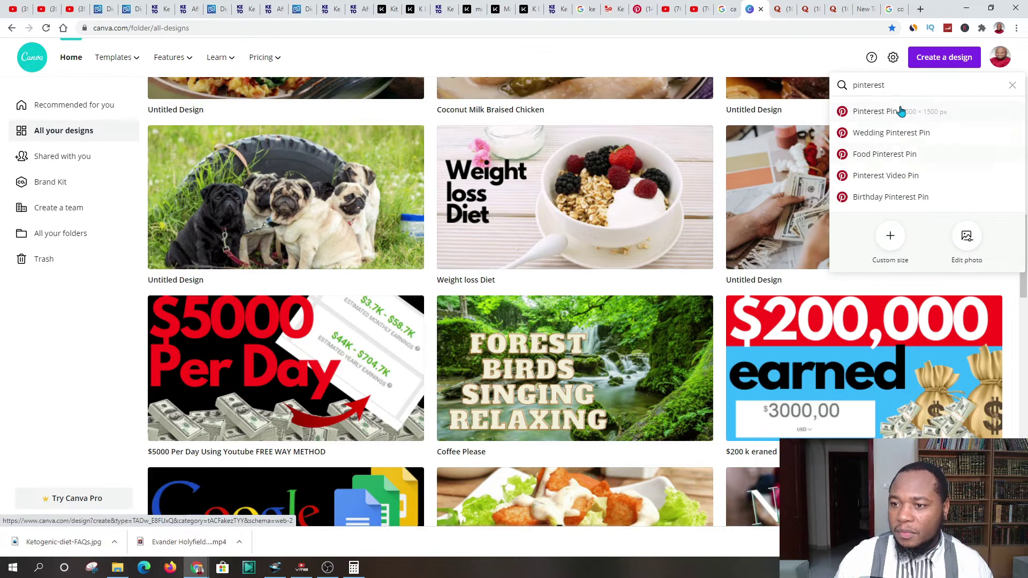
left_click(895, 111)
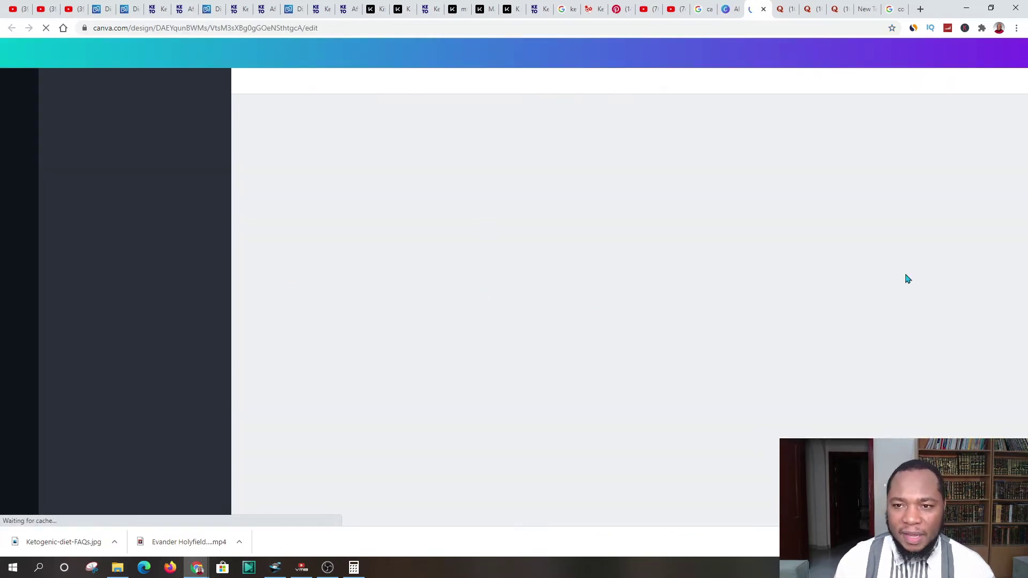
left_click(646, 11)
mouse_move(235, 287)
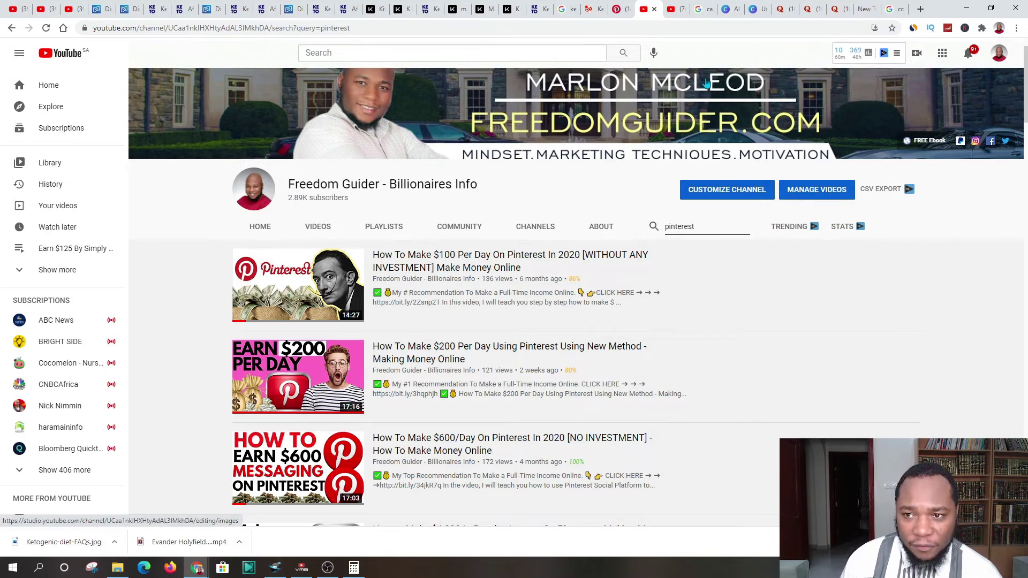
Switch to Quora and examine the site's ranking and visits over time with SimilarWeb
left_click(783, 12)
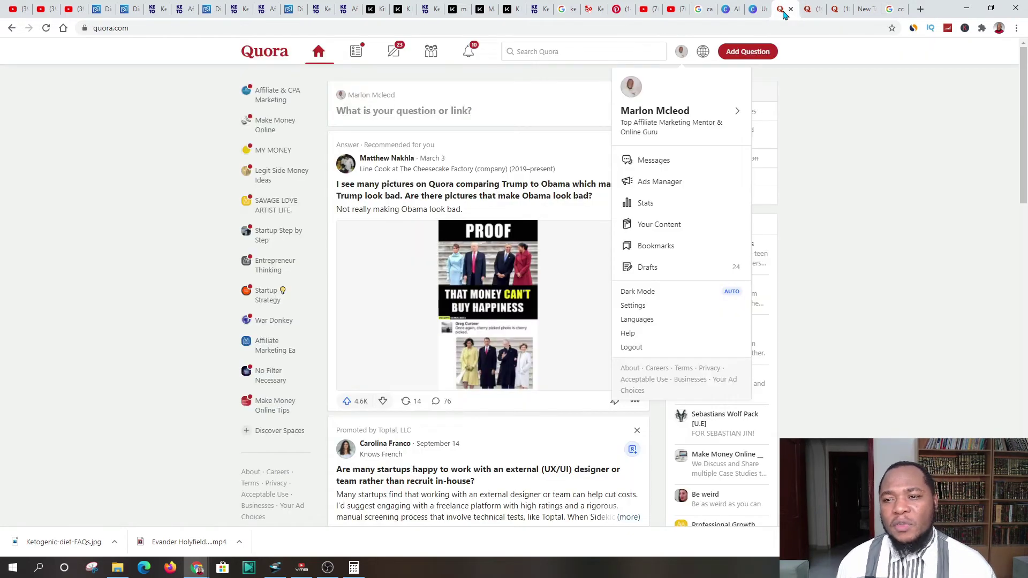
left_click(912, 176)
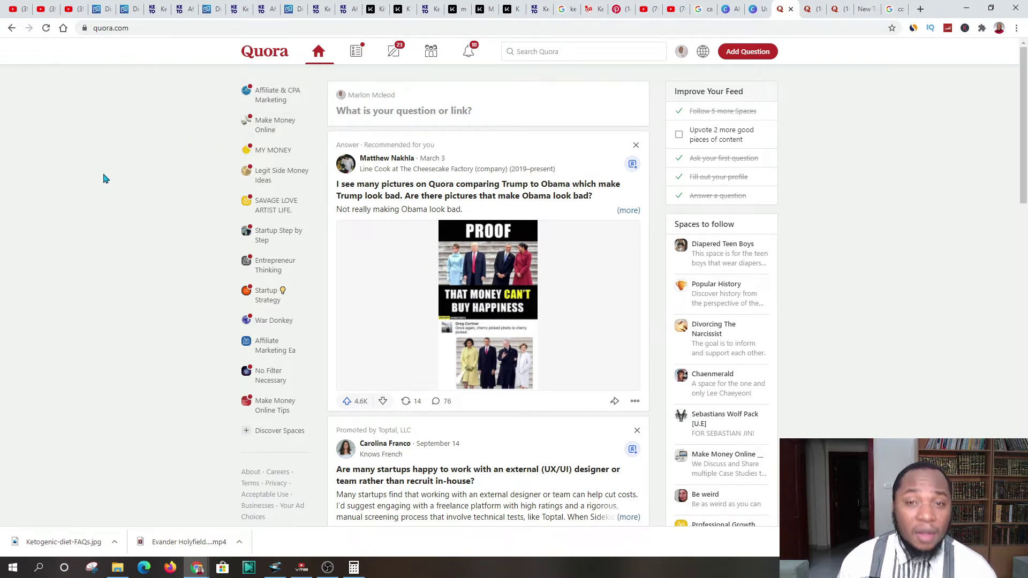
left_click(913, 30)
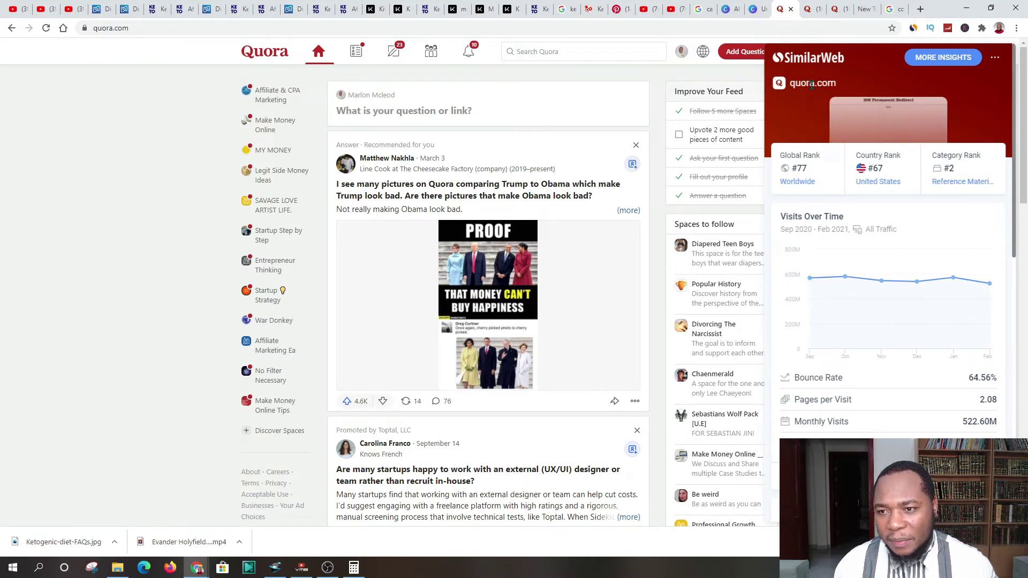
mouse_move(813, 286)
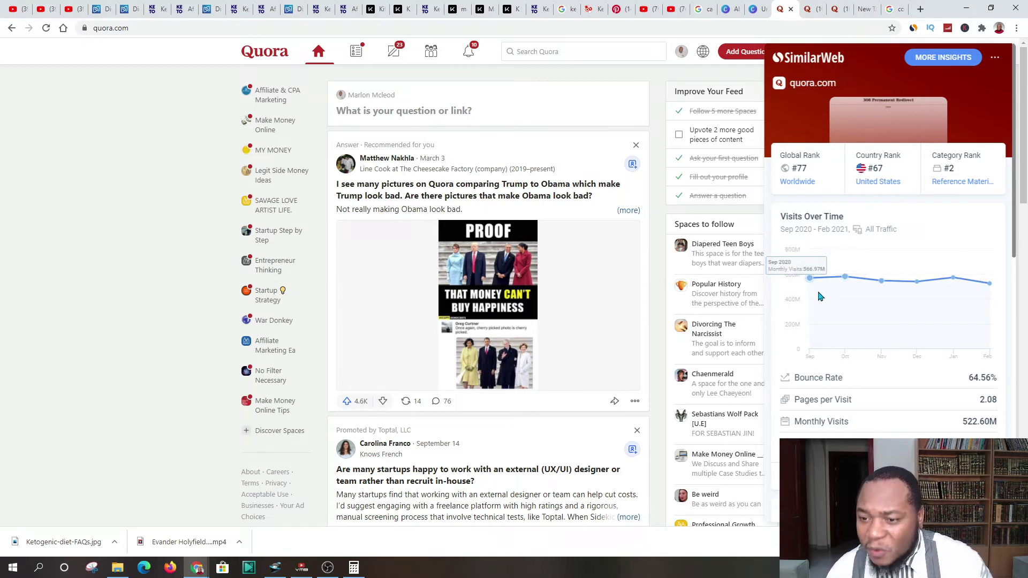
mouse_move(917, 281)
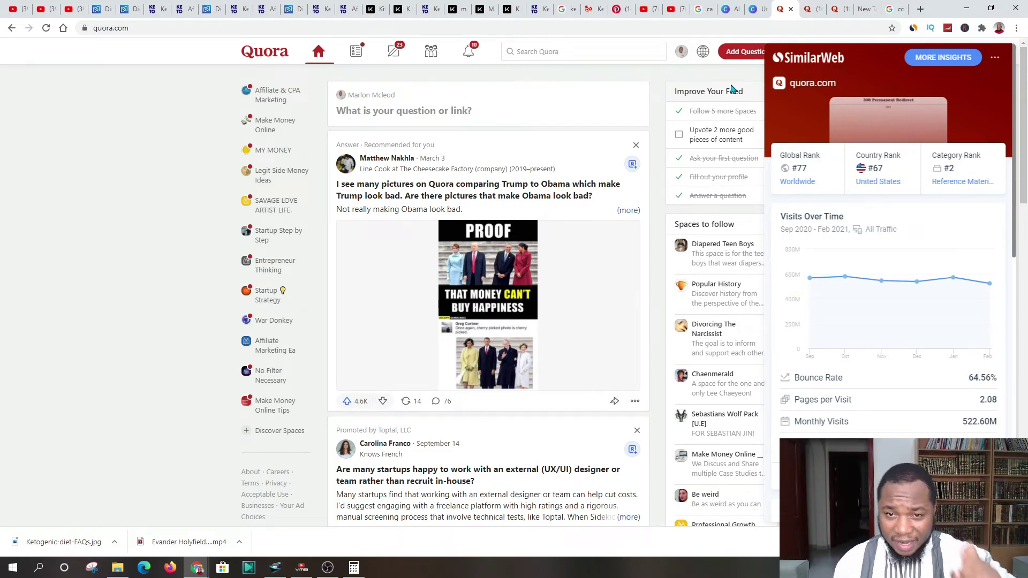
left_click(140, 74)
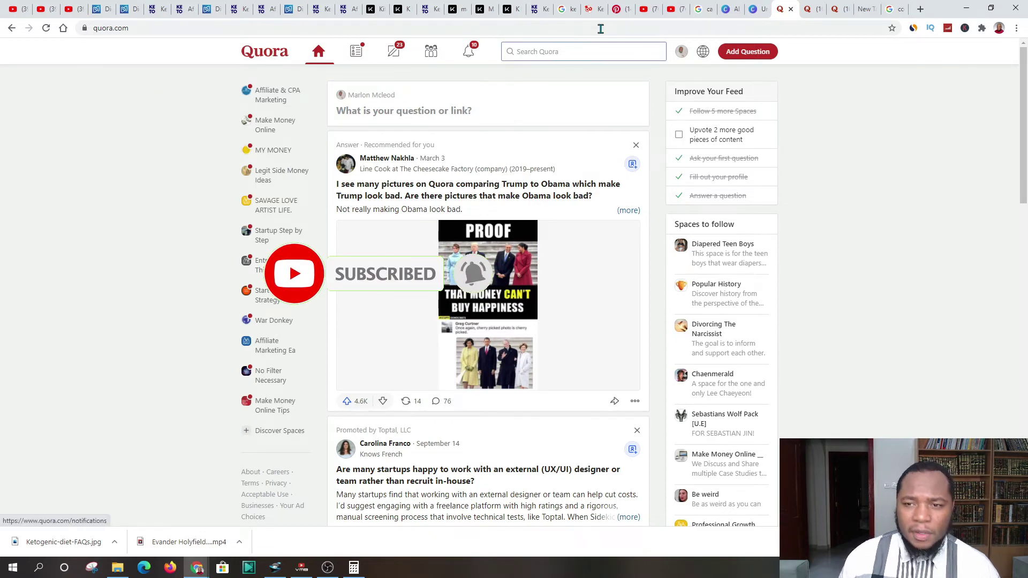
Search Quora for "keto" and restrict the results to questions
left_click(557, 51)
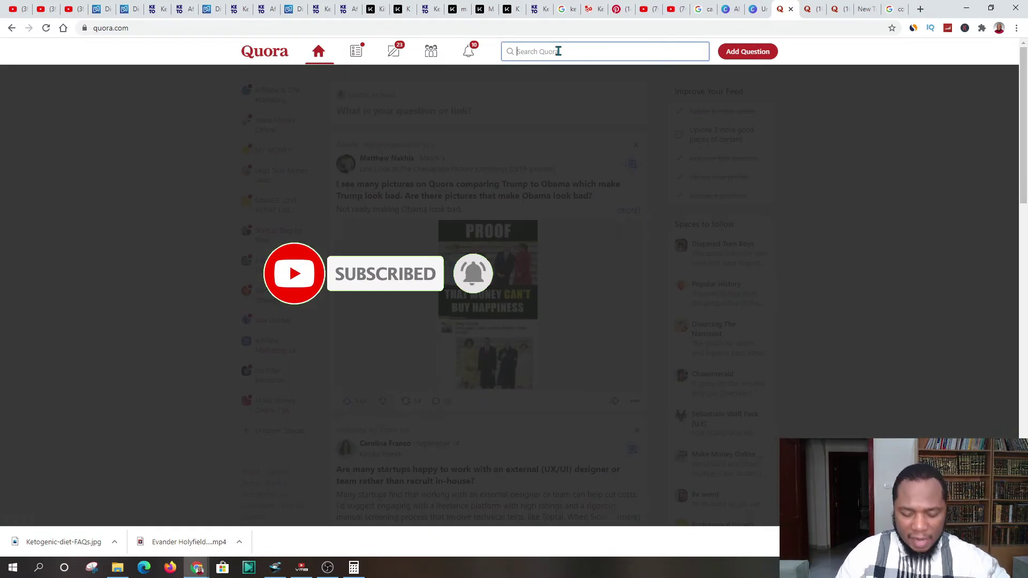
type("keto")
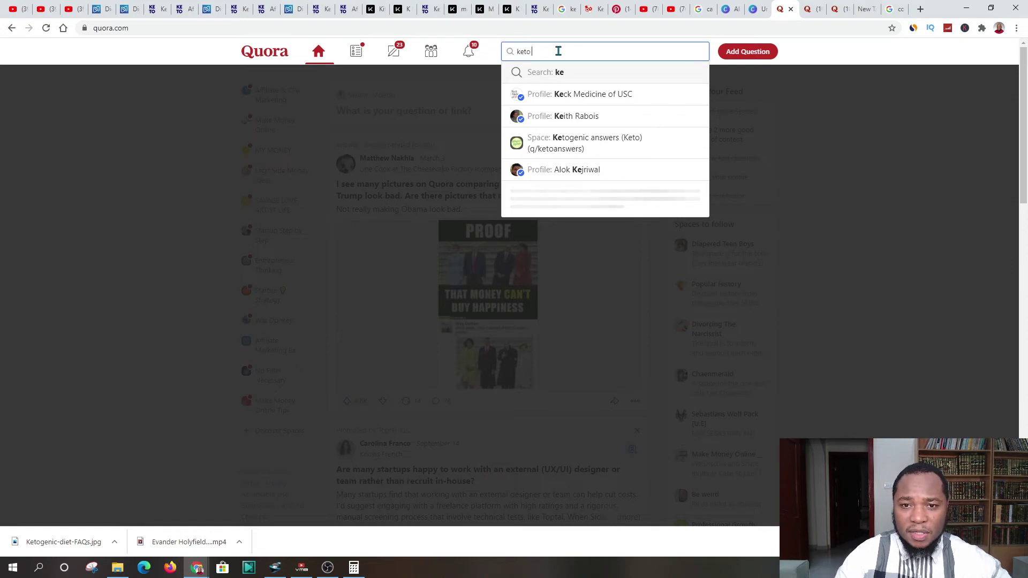
key("Return")
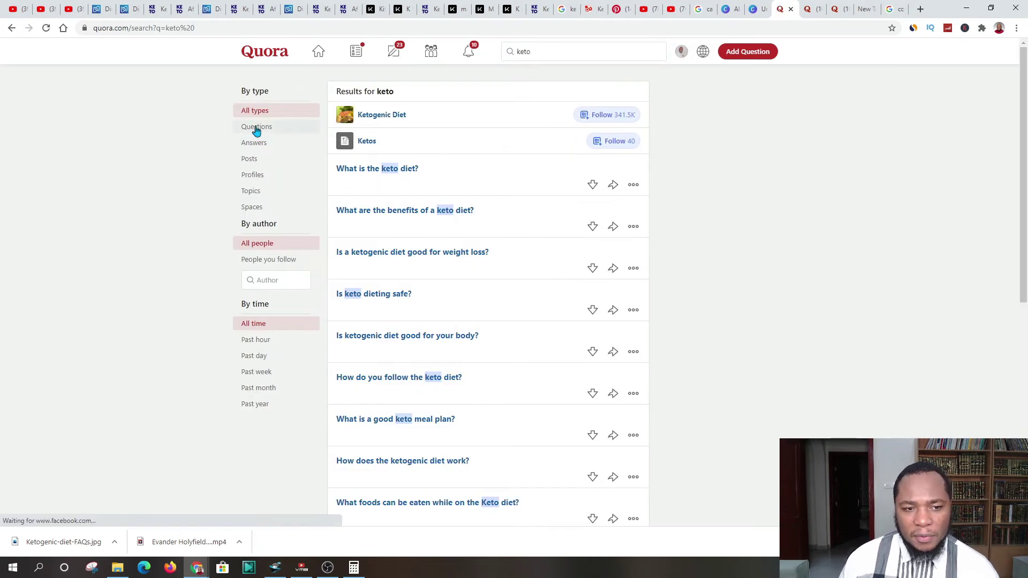
left_click(256, 128)
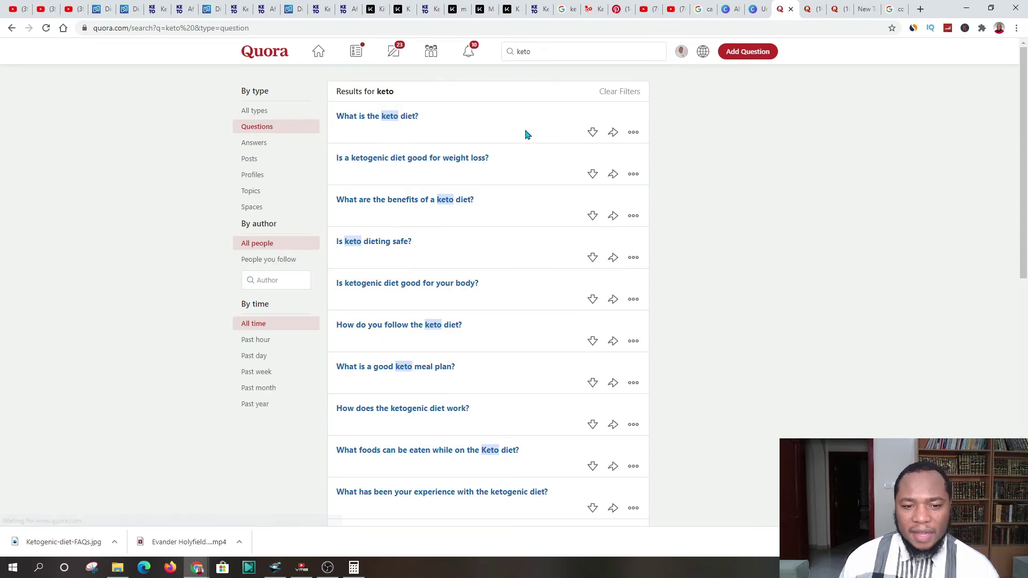
scroll(425, 232, "down", 1)
scroll(358, 168, "up", 1)
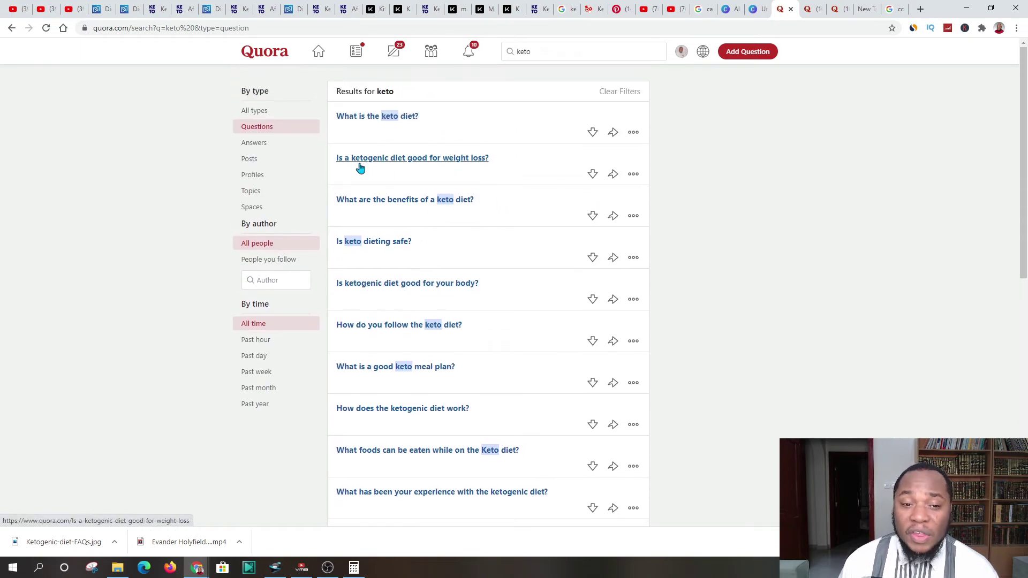
Open the question "Is a ketogenic diet good for weight loss?" and look over its answers
left_click(414, 162)
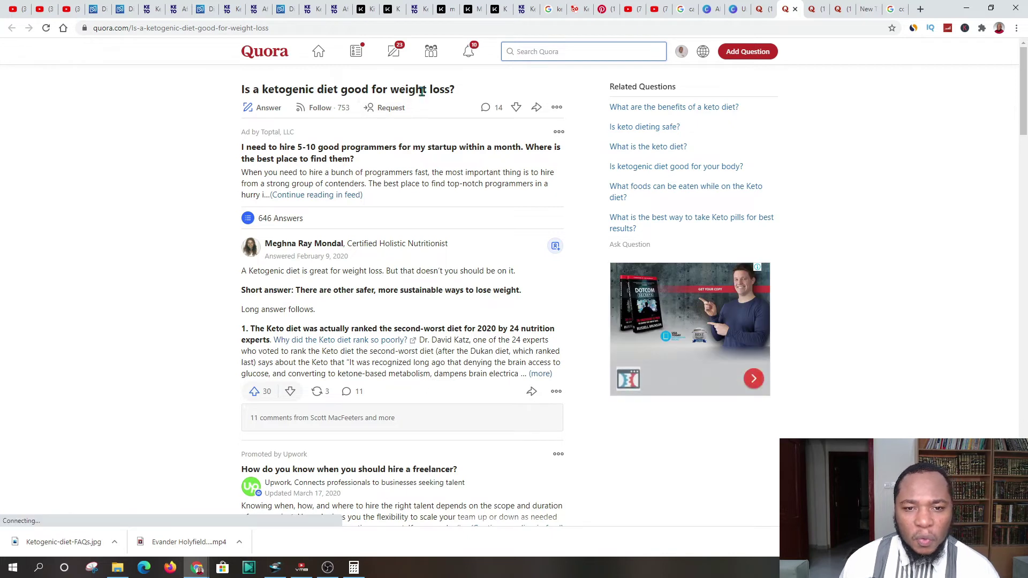
scroll(295, 211, "down", 1)
scroll(295, 210, "up", 1)
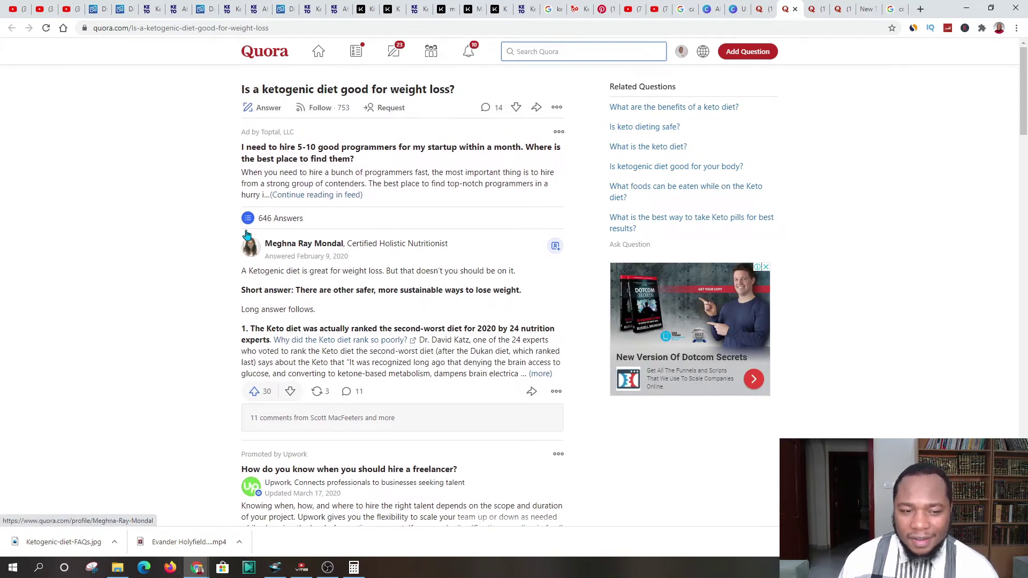
scroll(394, 161, "down", 1)
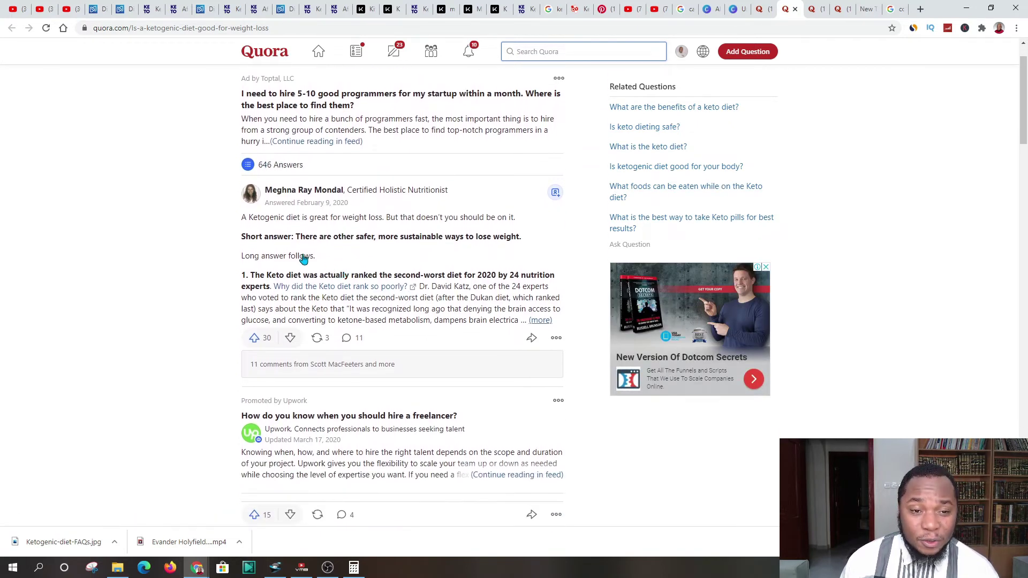
scroll(243, 260, "up", 1)
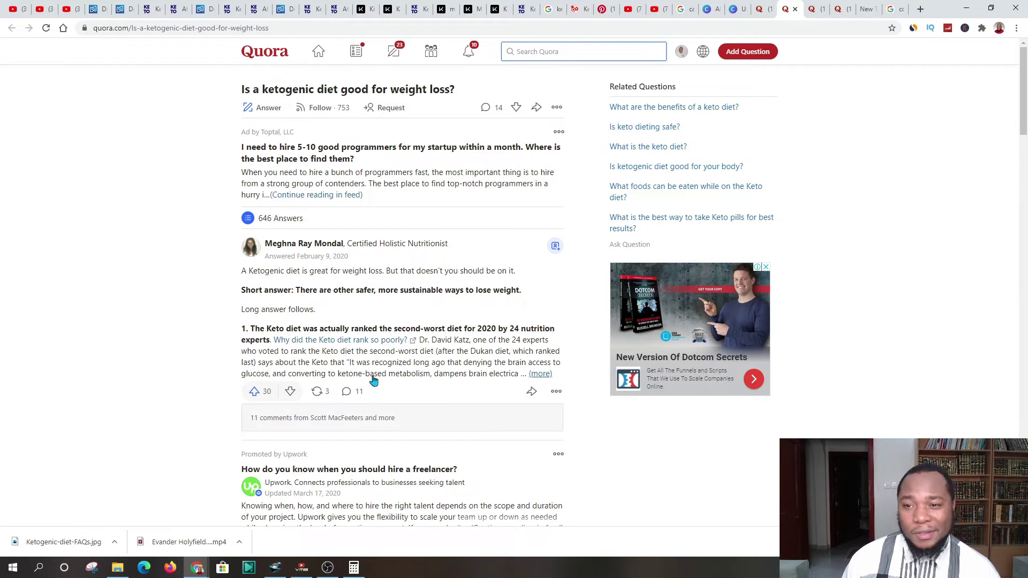
View the account's answer stats on Quora, and open the list of its own content
left_click(682, 54)
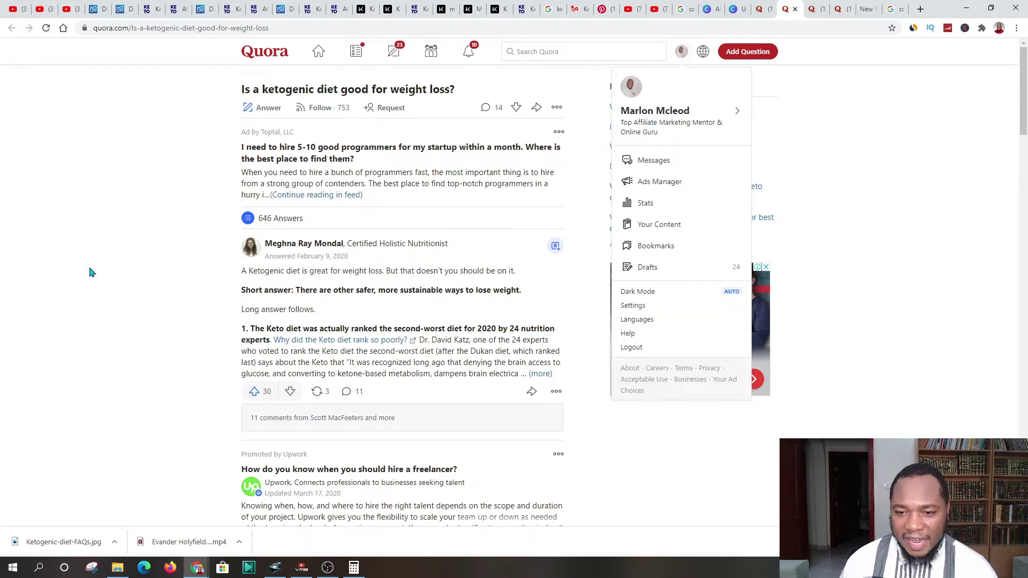
left_click(648, 208)
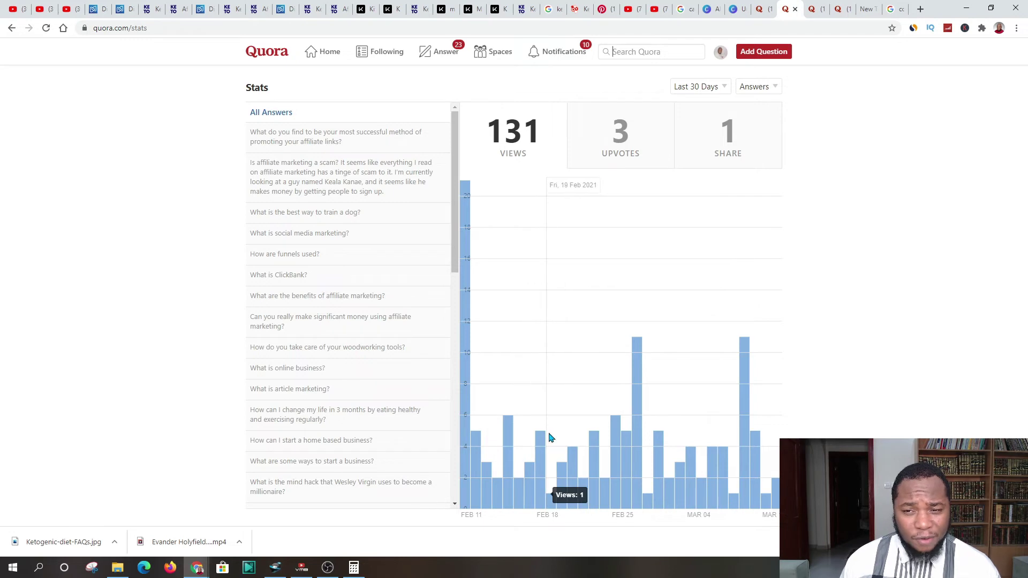
left_click(721, 56)
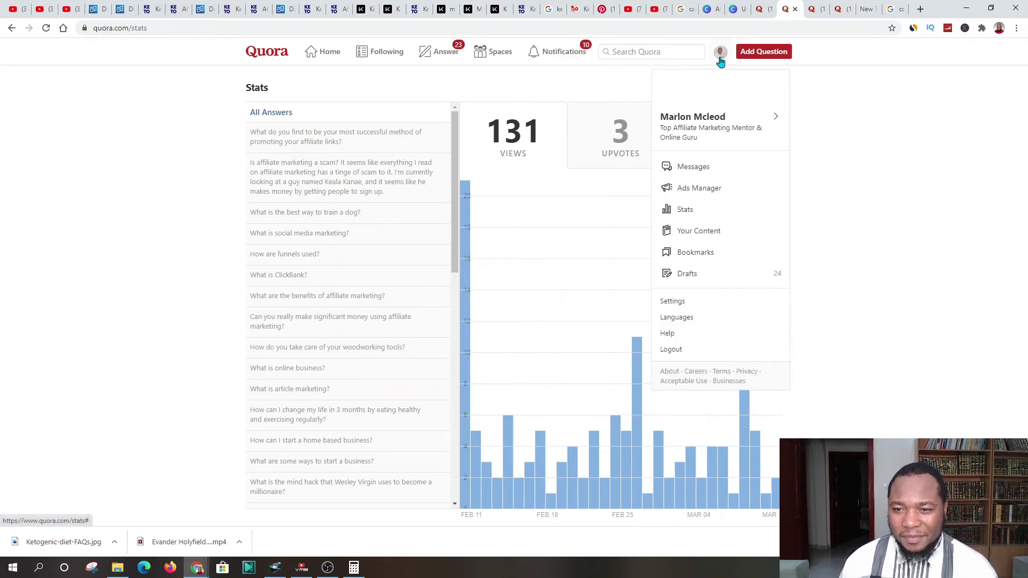
left_click(718, 230)
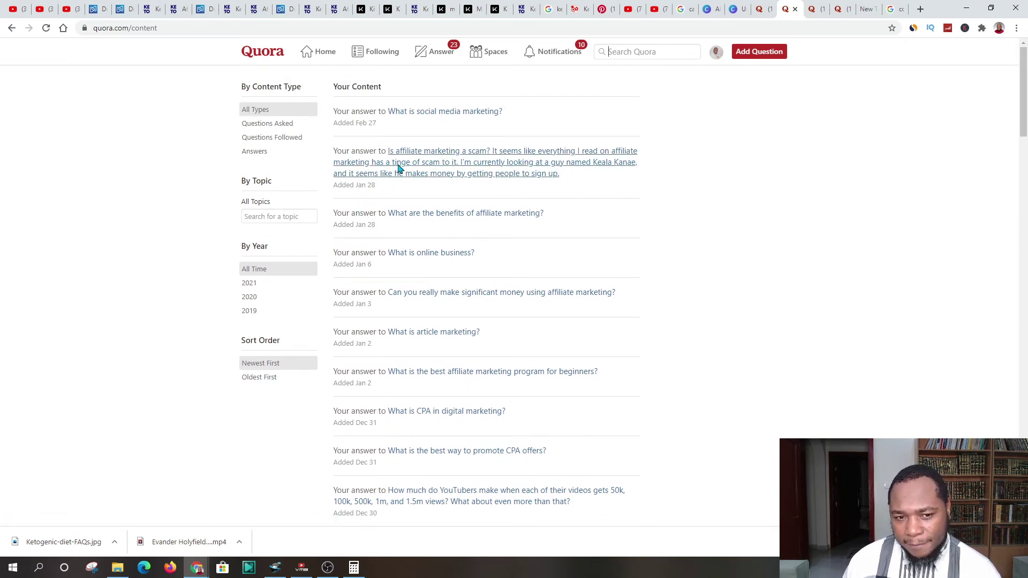
Open the account's answer to "Is affiliate marketing a scam?" in a new tab and check its text and view count
right_click(456, 154)
left_click(471, 161)
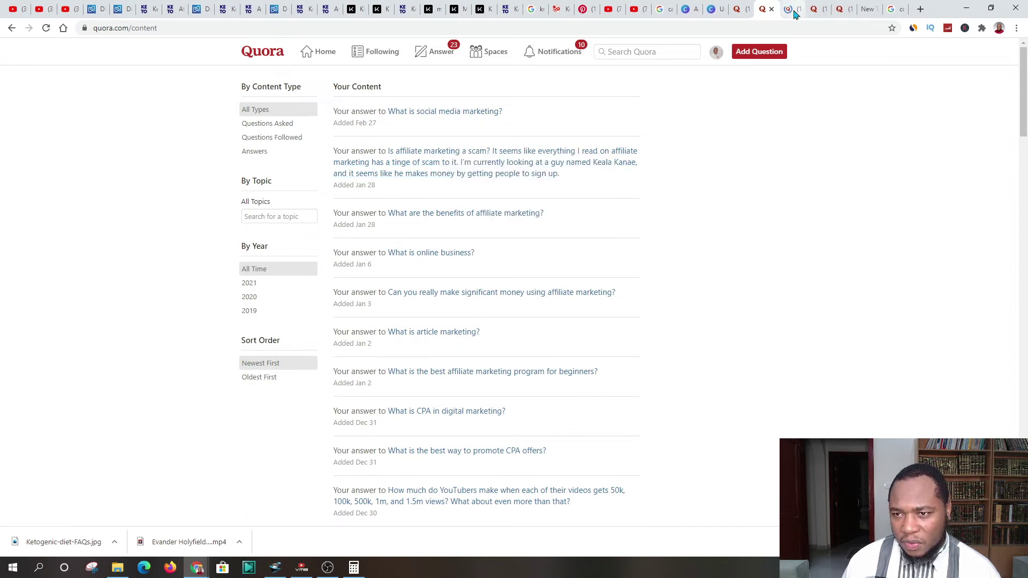
left_click(794, 14)
scroll(536, 236, "down", 1)
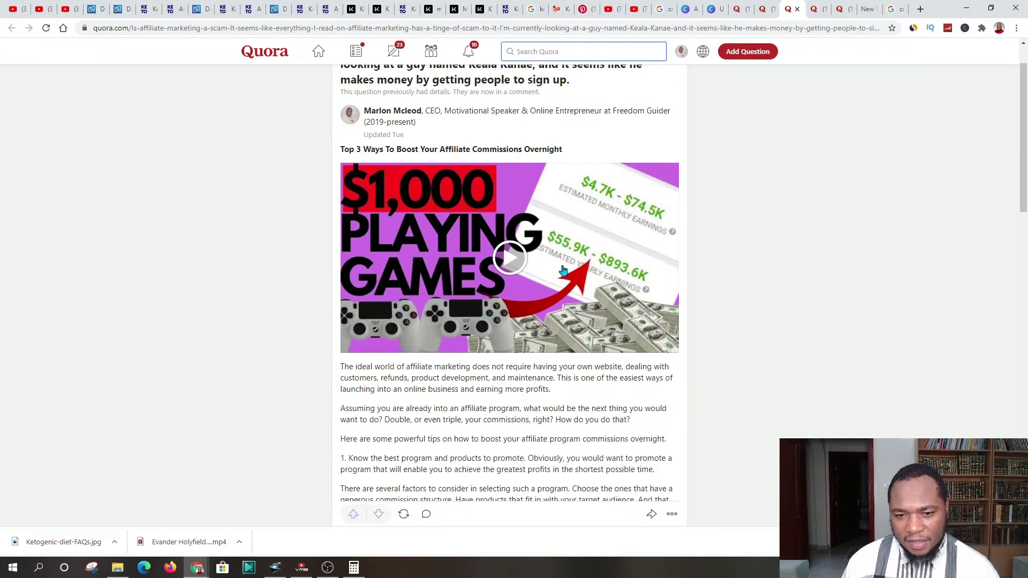
scroll(568, 257, "down", 14)
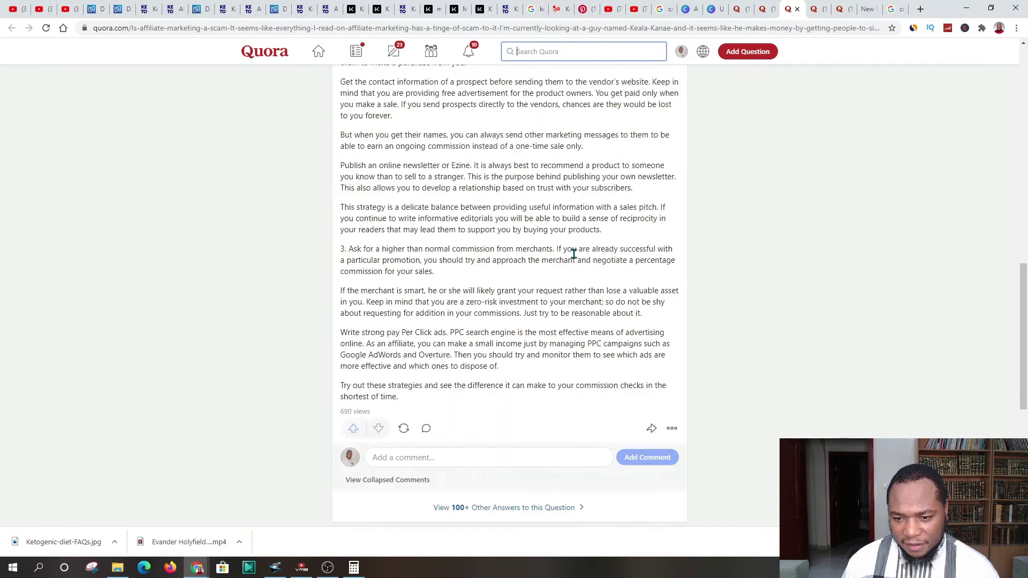
scroll(525, 239, "down", 7)
scroll(465, 314, "up", 4)
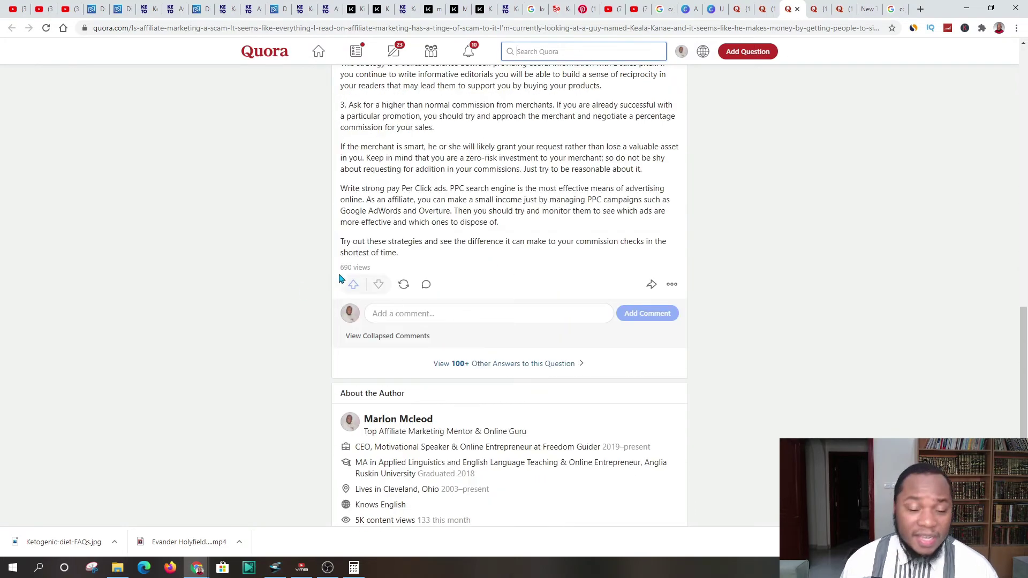
scroll(467, 219, "up", 15)
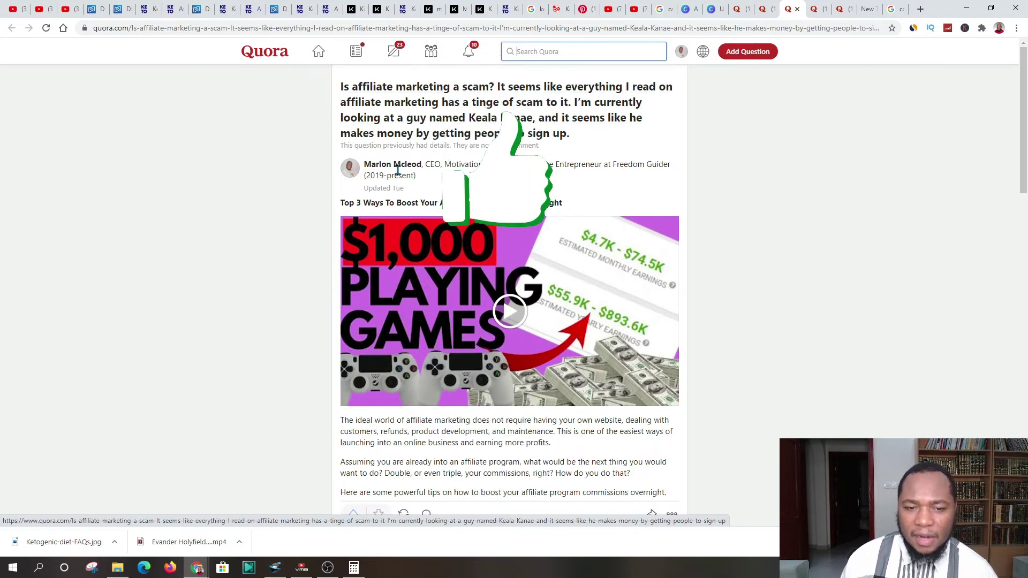
Examine how the affiliate marketing answer combines its embedded video with the written tips
scroll(454, 135, "down", 1)
scroll(345, 317, "down", 3)
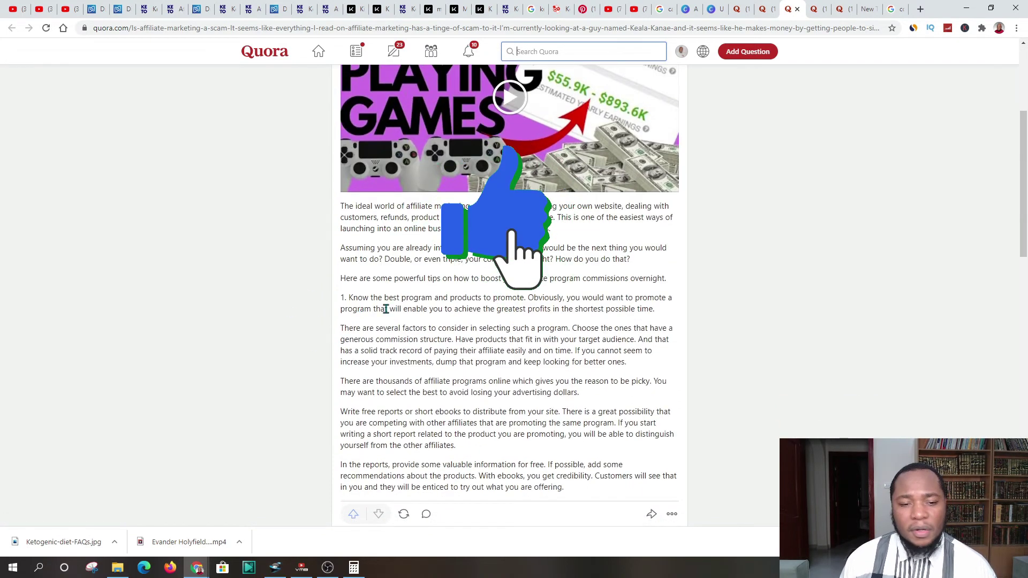
scroll(383, 315, "up", 4)
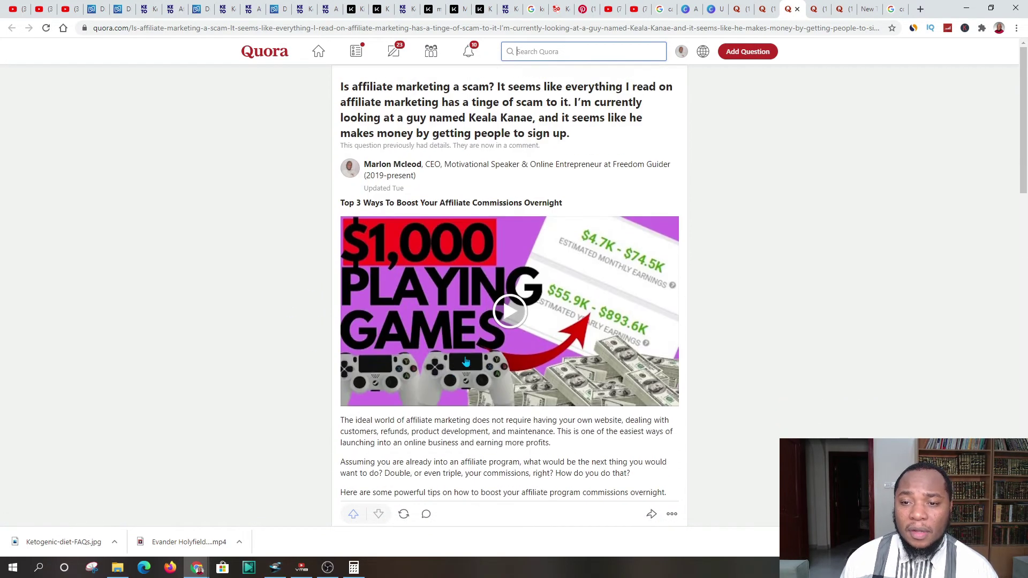
scroll(479, 370, "down", 3)
scroll(437, 378, "down", 1)
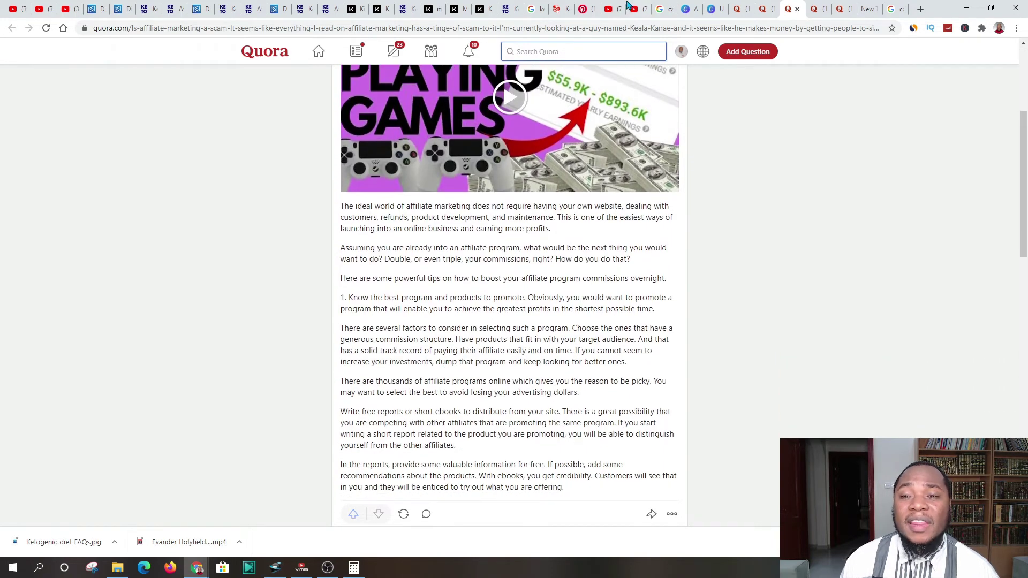
Switch to Kit and copy the web address of the Keto Diet kit's product page
left_click(379, 9)
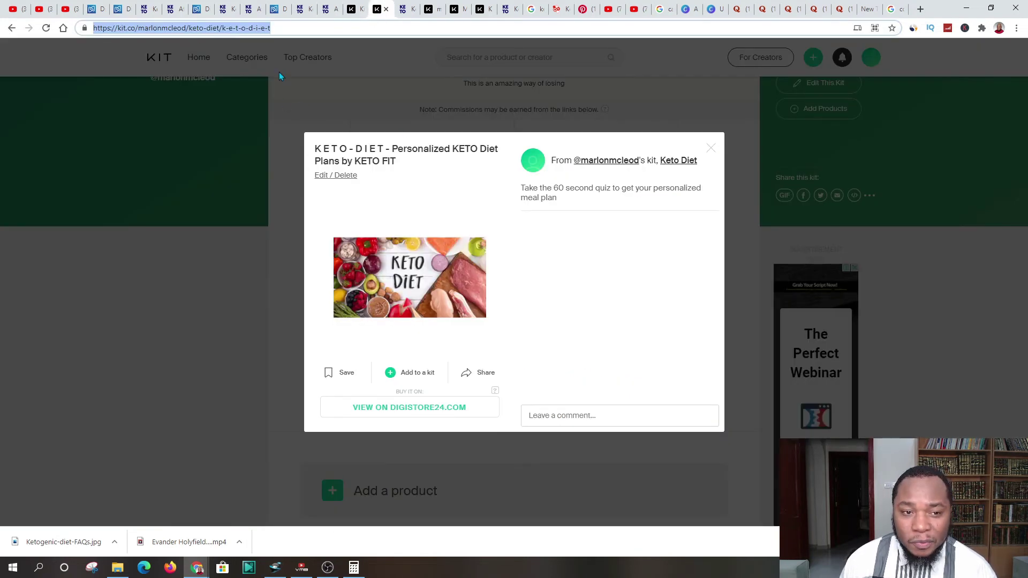
right_click(247, 27)
left_click(290, 99)
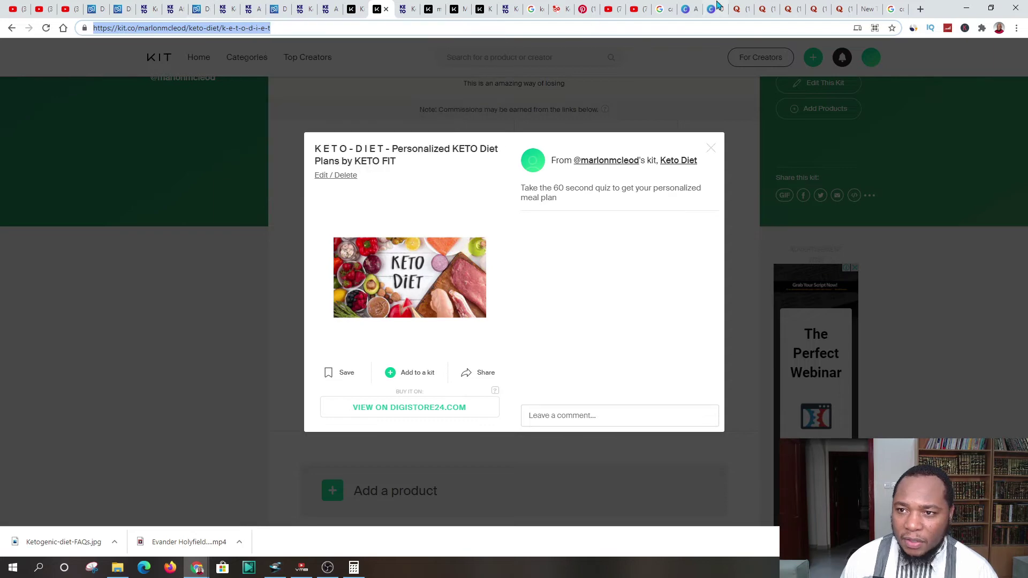
Switch back to Quora and review the affiliate marketing answer from beginning to end
left_click(745, 9)
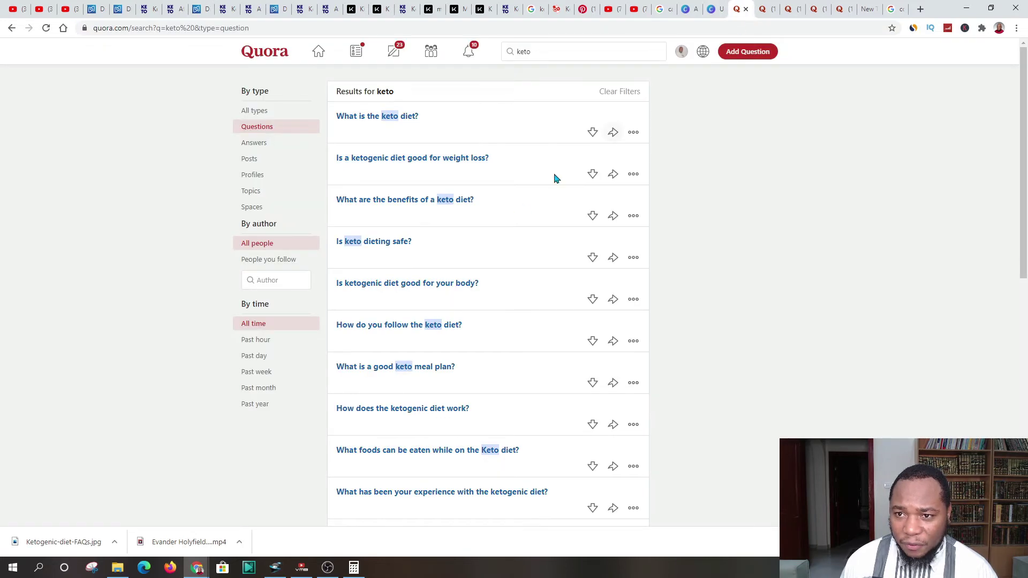
left_click(688, 11)
left_click(765, 10)
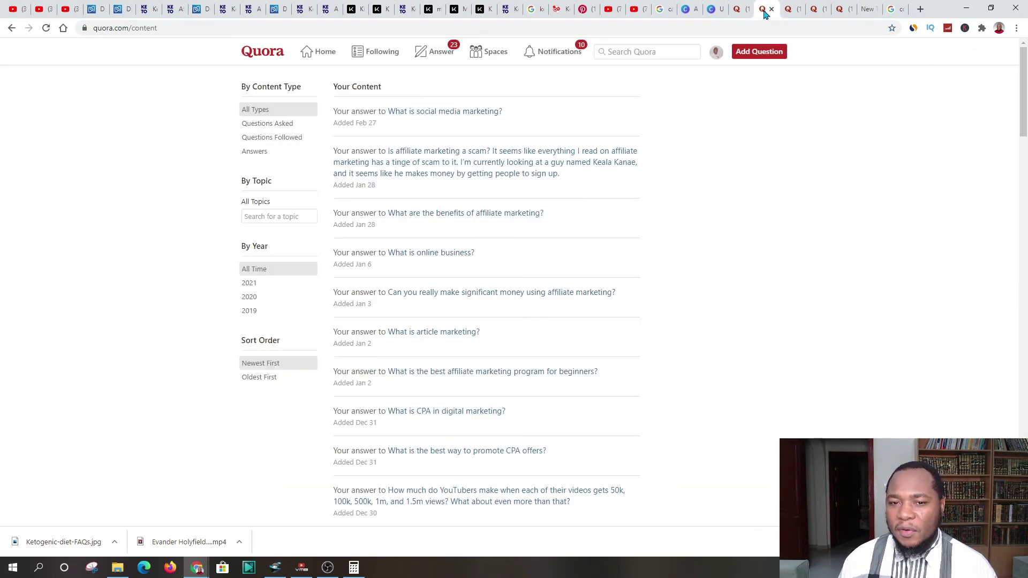
left_click(791, 11)
scroll(391, 321, "down", 15)
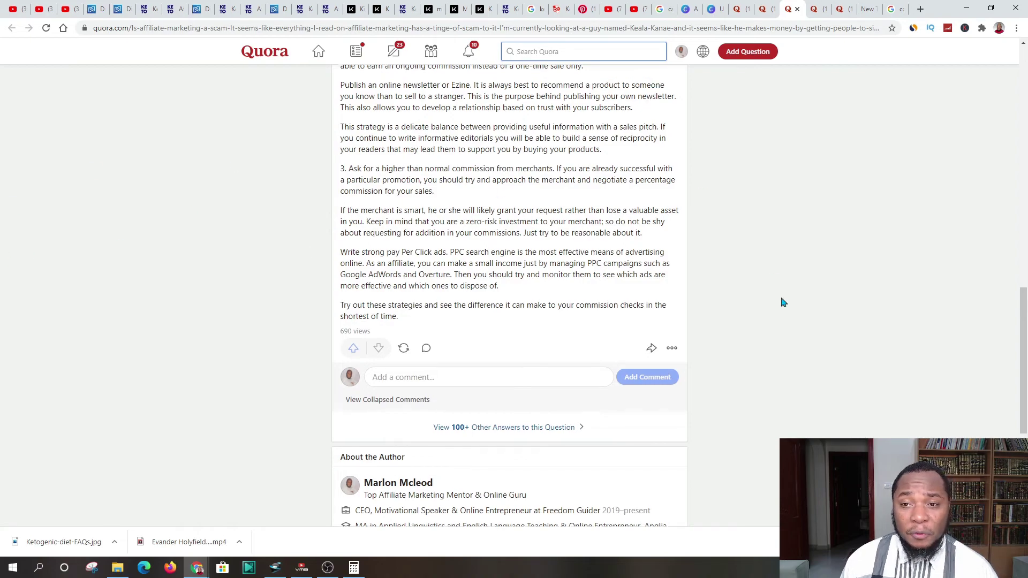
scroll(781, 298, "up", 15)
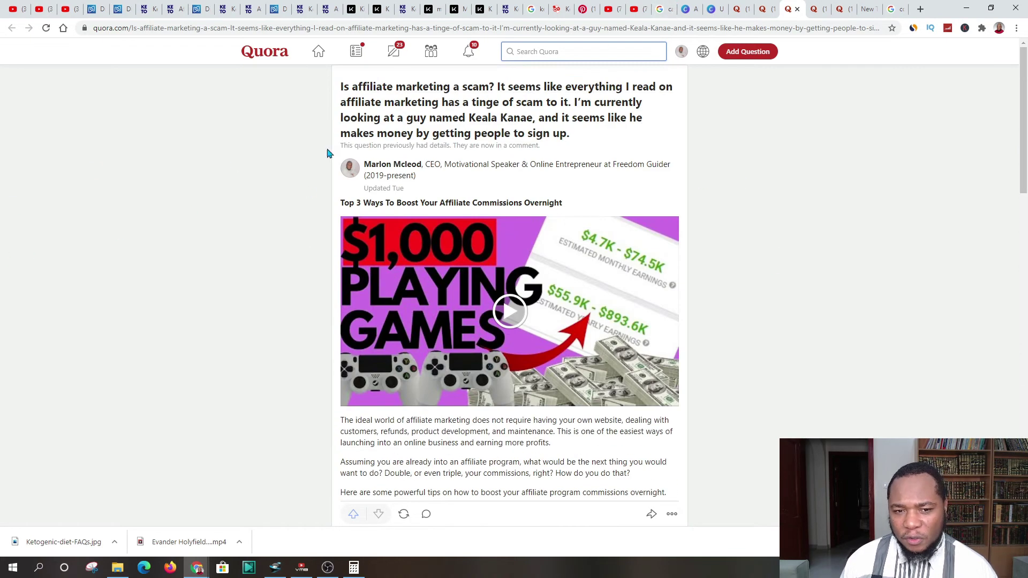
Return to the keto question results and open "What is the keto diet?" in a new tab
left_click(765, 10)
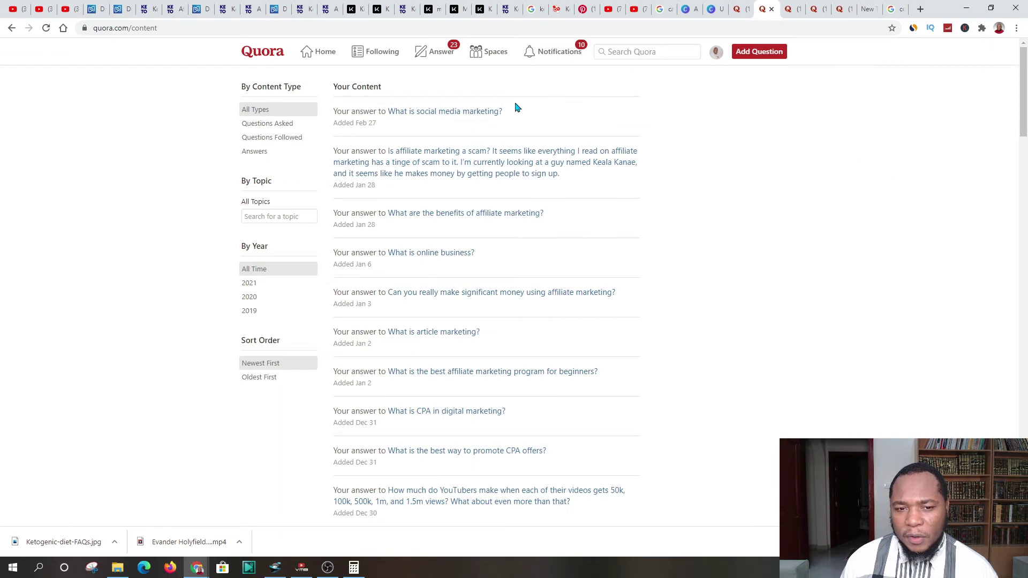
left_click(742, 13)
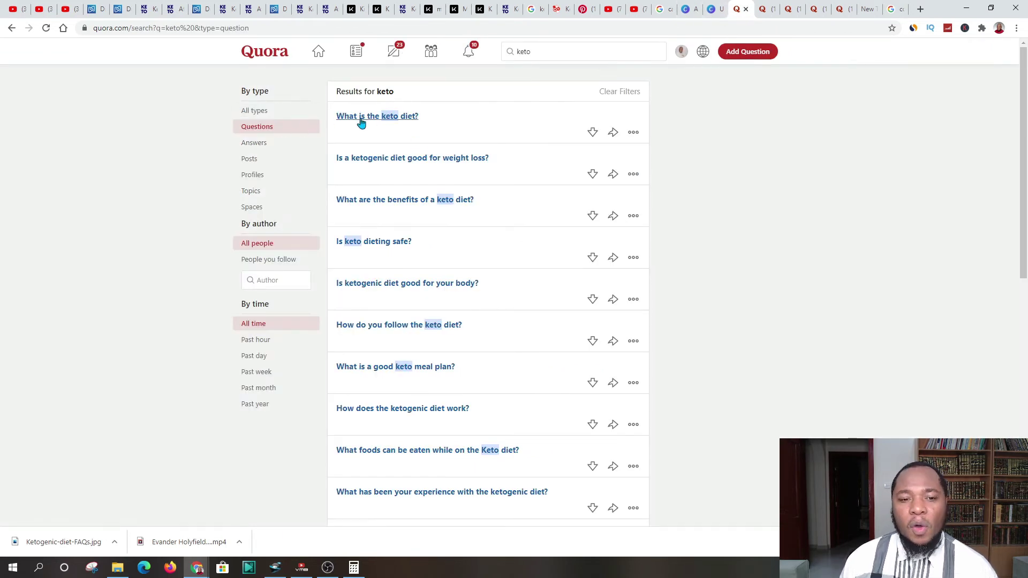
right_click(385, 120)
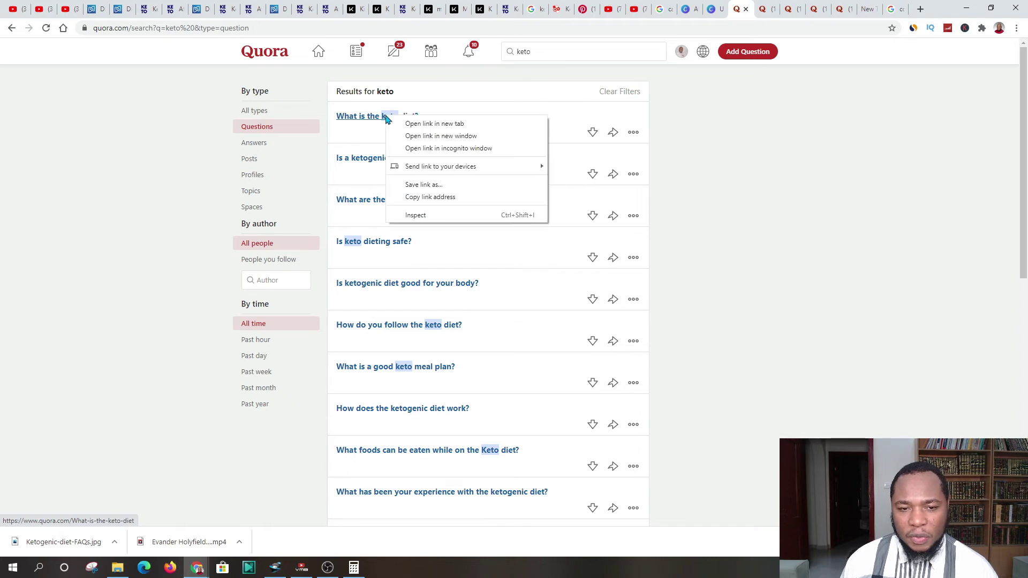
left_click(399, 127)
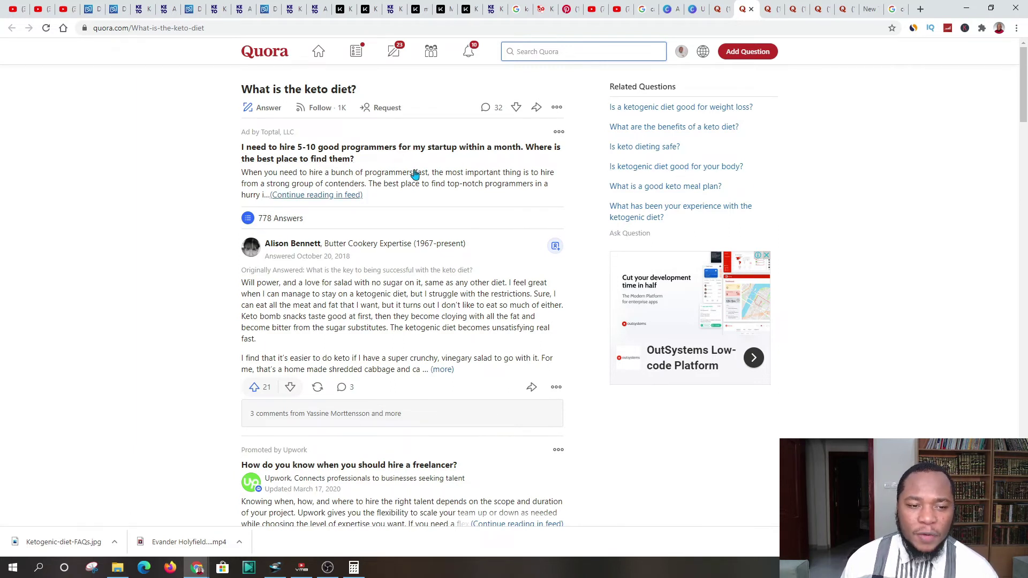
Open the full promoted answer about hiring 5-10 programmers and look through the feed below it
left_click(314, 197)
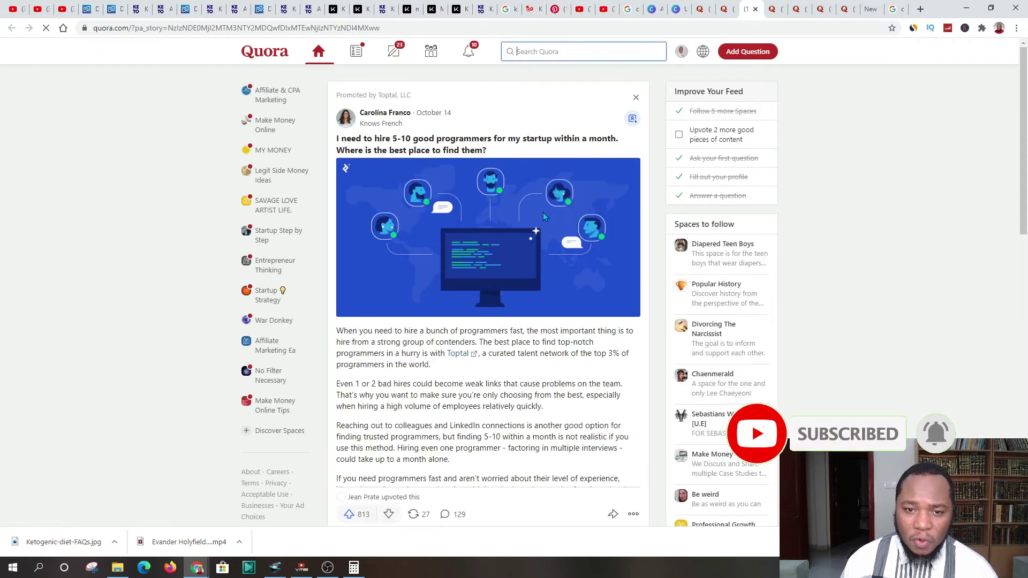
scroll(411, 280, "down", 2)
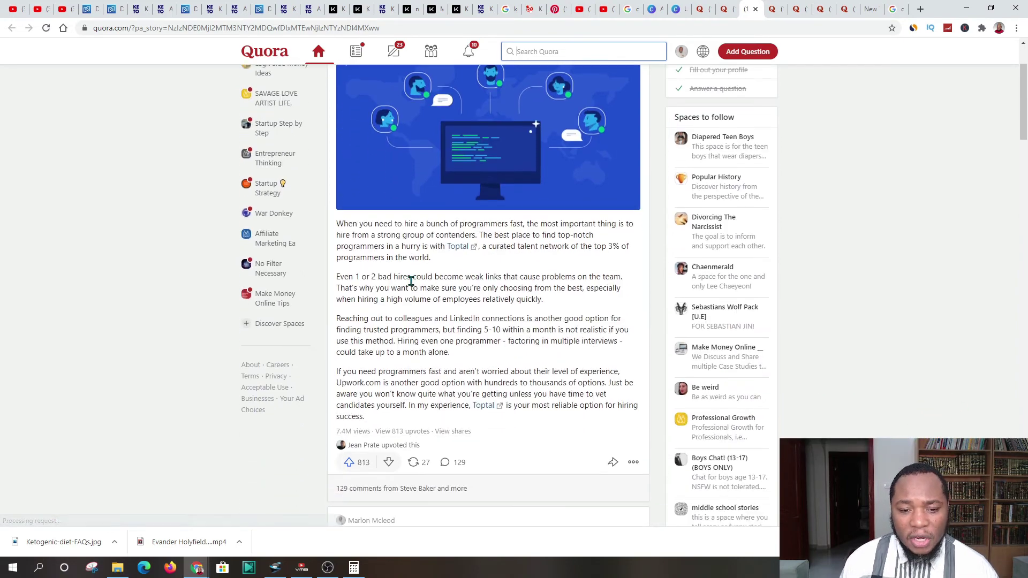
scroll(411, 281, "down", 15)
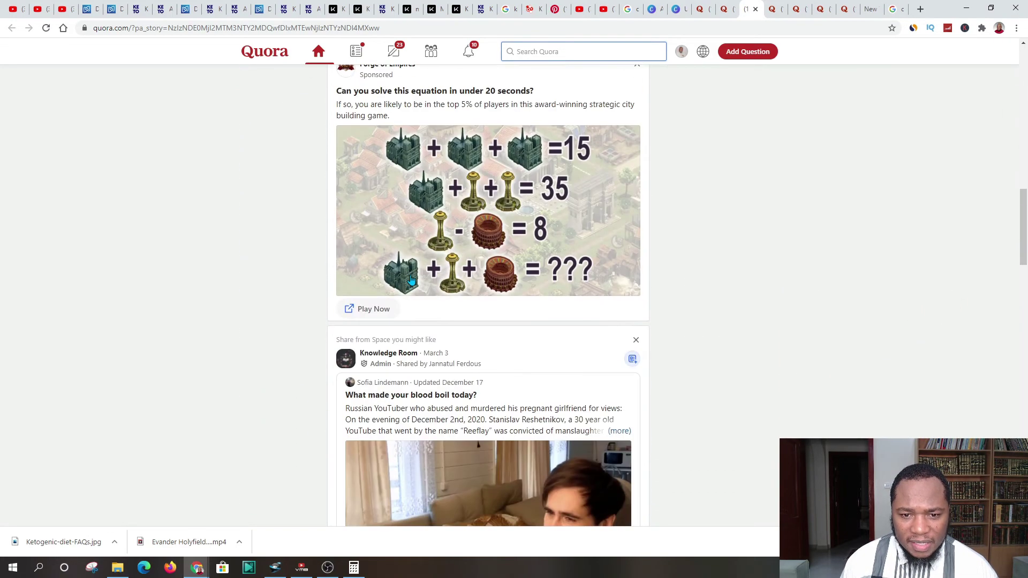
scroll(394, 309, "down", 10)
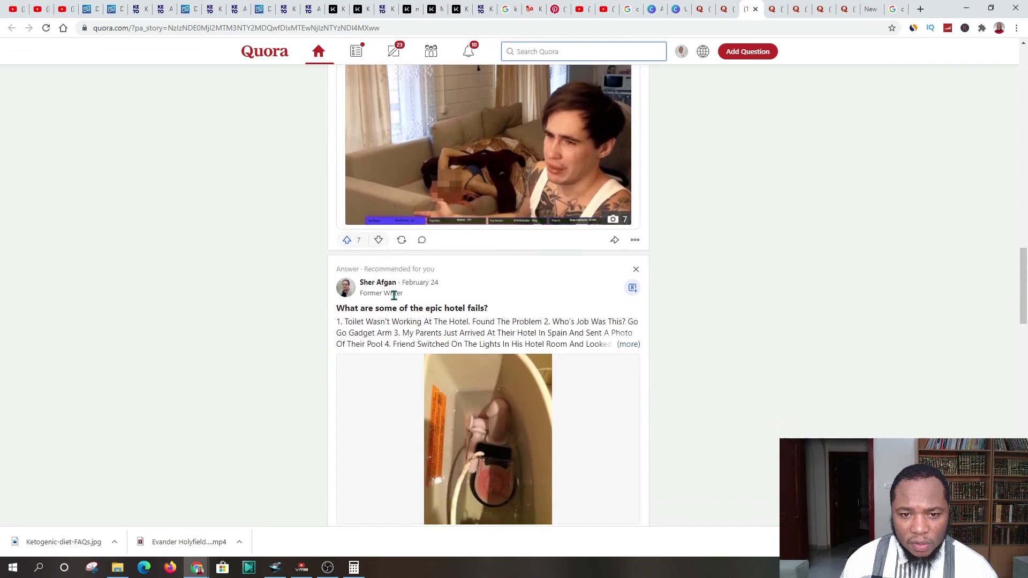
Look further down the home feed for more sample posts and return to the promoted Toptal answer
scroll(394, 295, "down", 10)
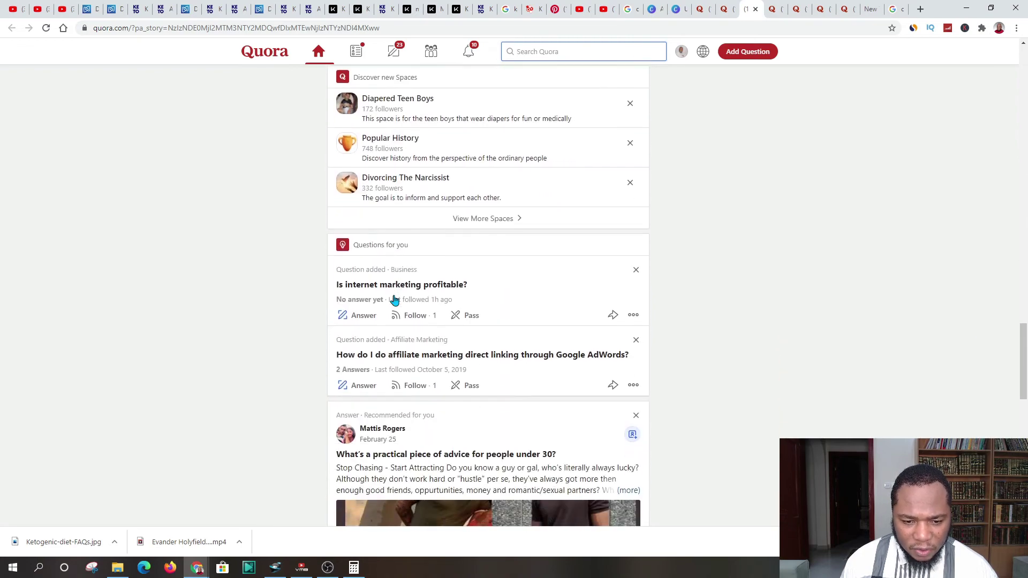
scroll(394, 301, "down", 9)
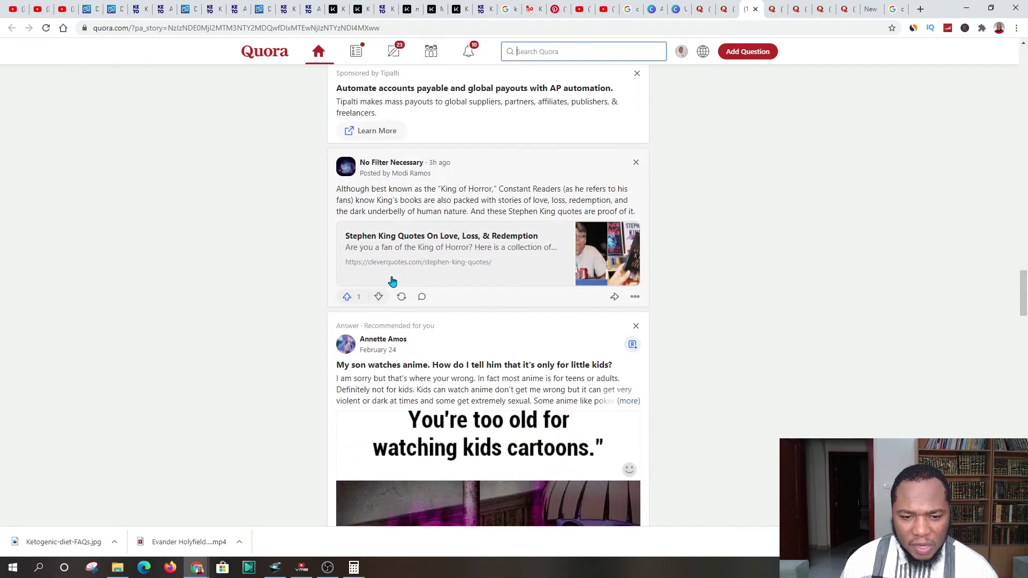
scroll(394, 329, "up", 20)
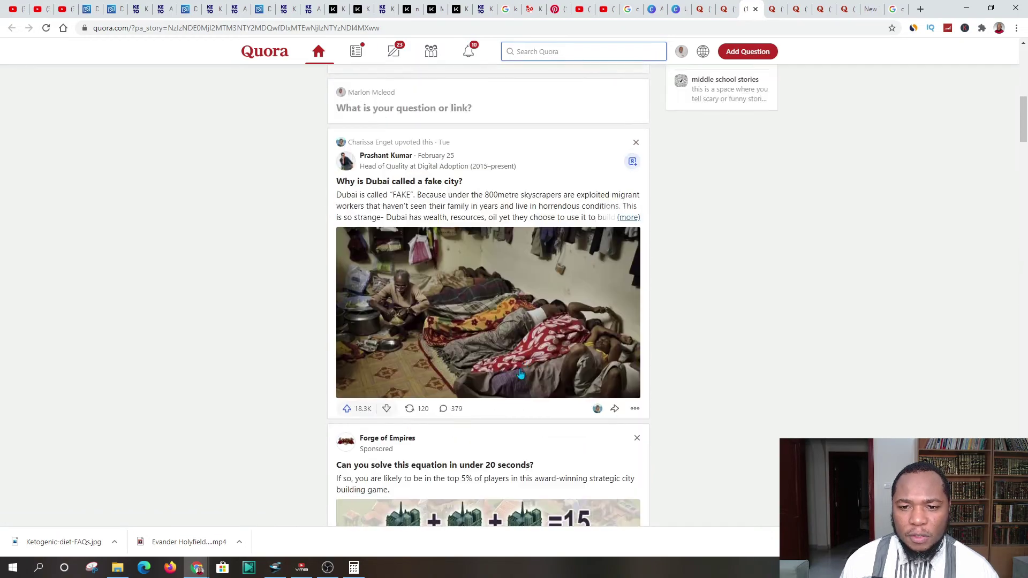
scroll(453, 353, "down", 4)
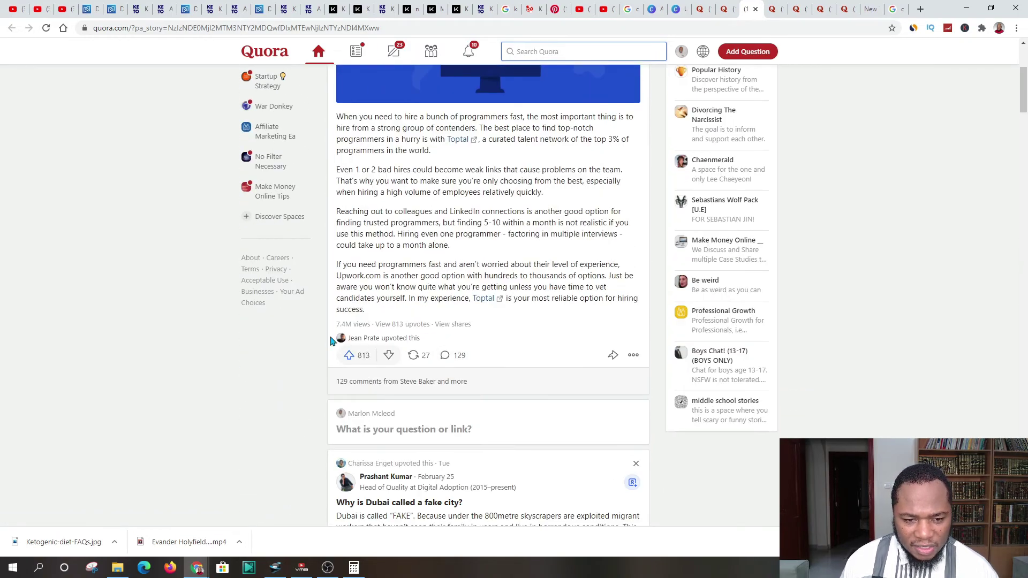
scroll(410, 328, "up", 4)
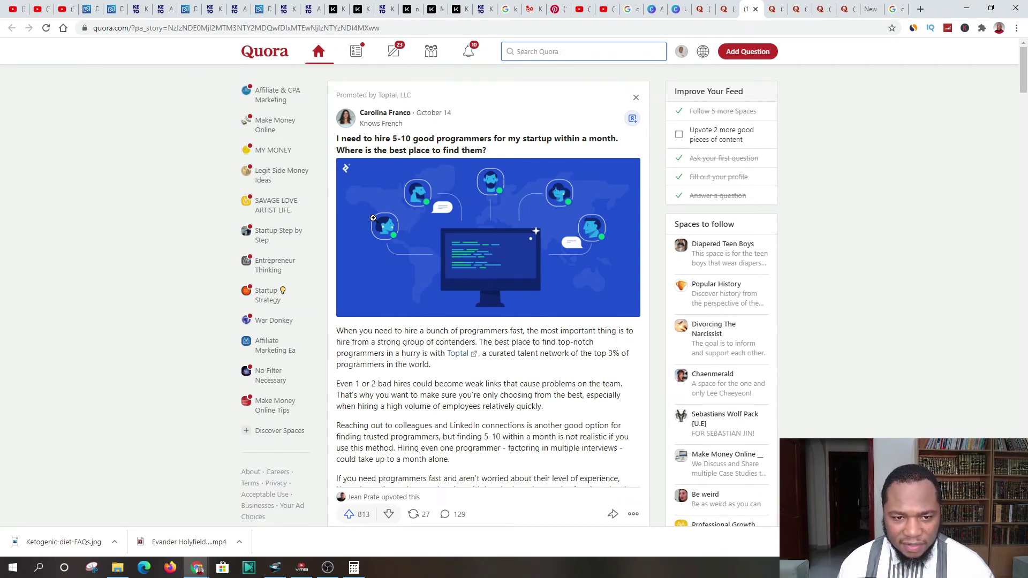
Examine the promoted answer's body text and where its Toptal links are placed, highlighting the paragraphs temporarily
left_click(366, 471)
scroll(439, 422, "down", 2)
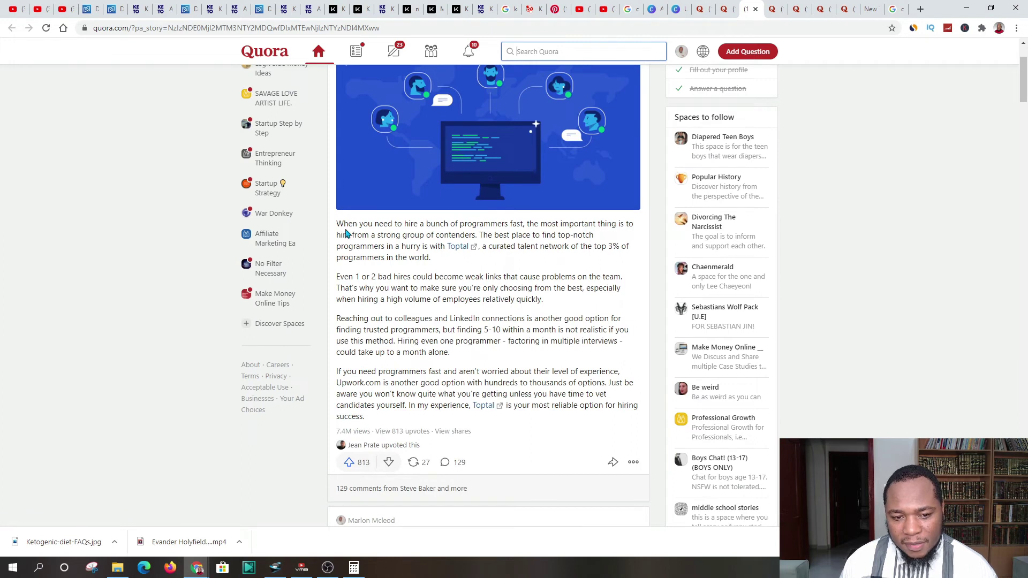
left_click_drag(337, 222, 481, 391)
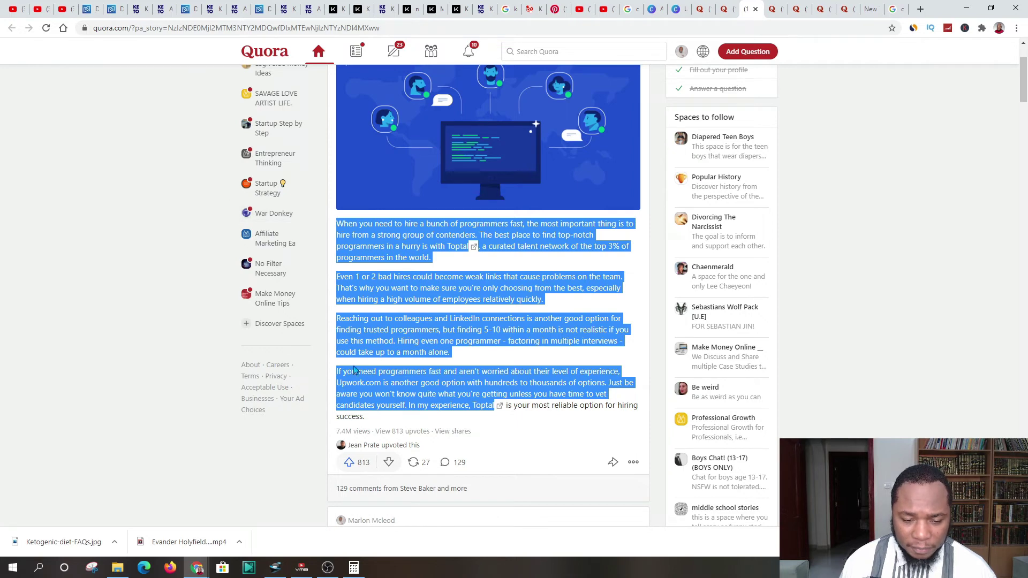
left_click(910, 314)
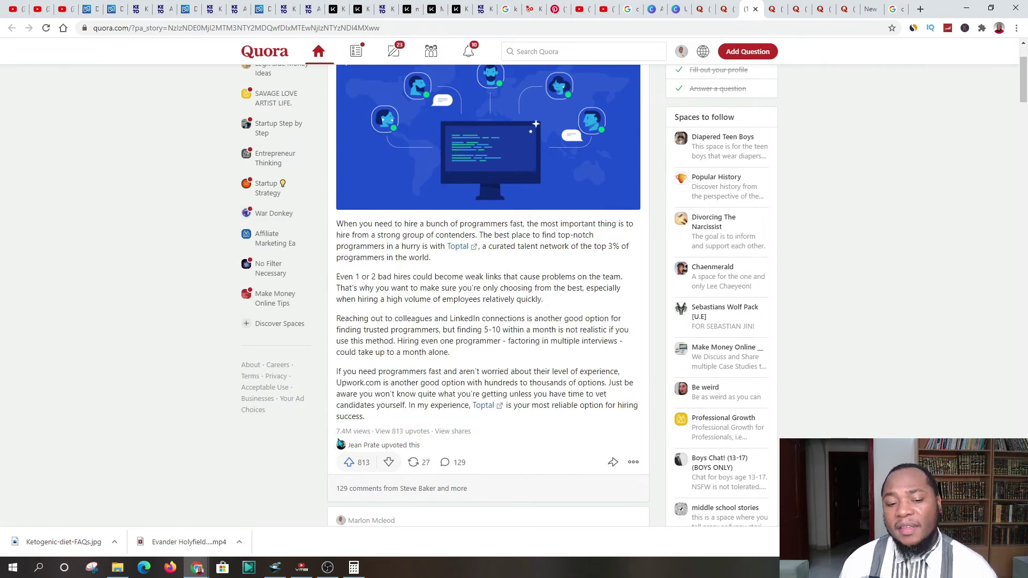